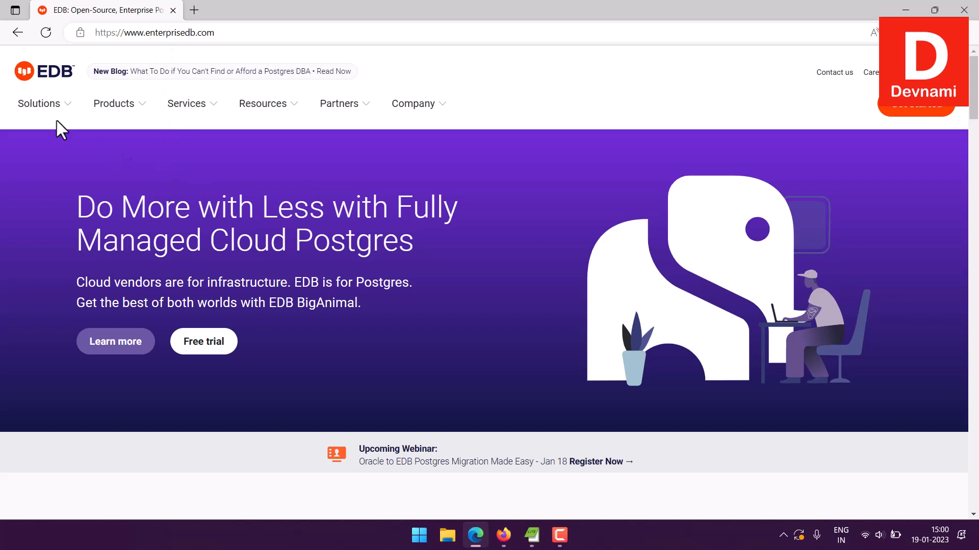
Step: Open the BigAnimal free trial registration form from the EDB home page and review its fields
click(127, 104)
click(215, 342)
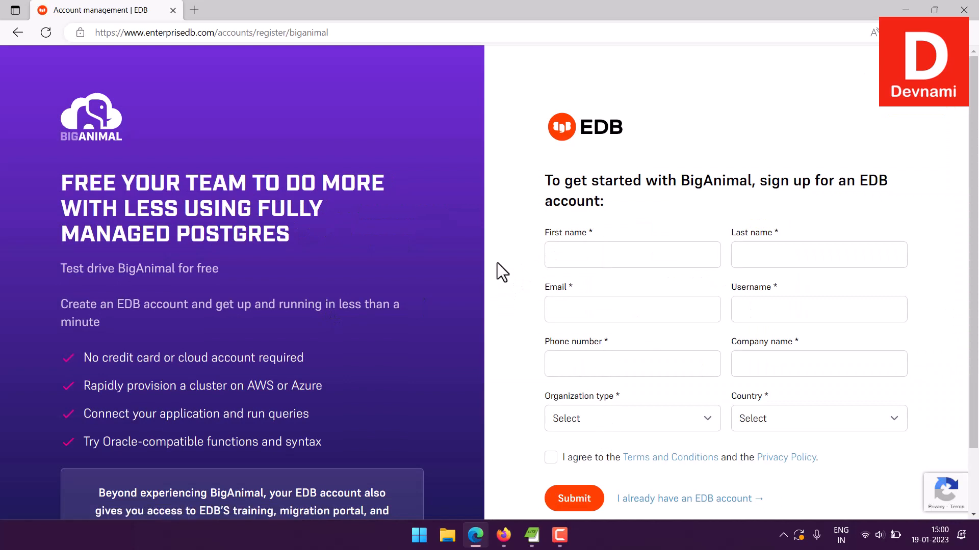
scroll(497, 261, down, 1)
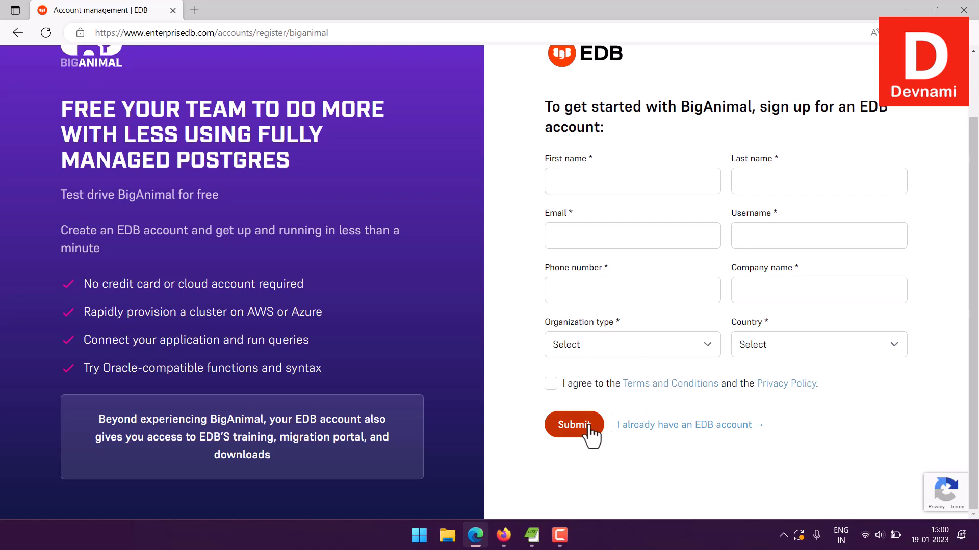
scroll(520, 382, up, 1)
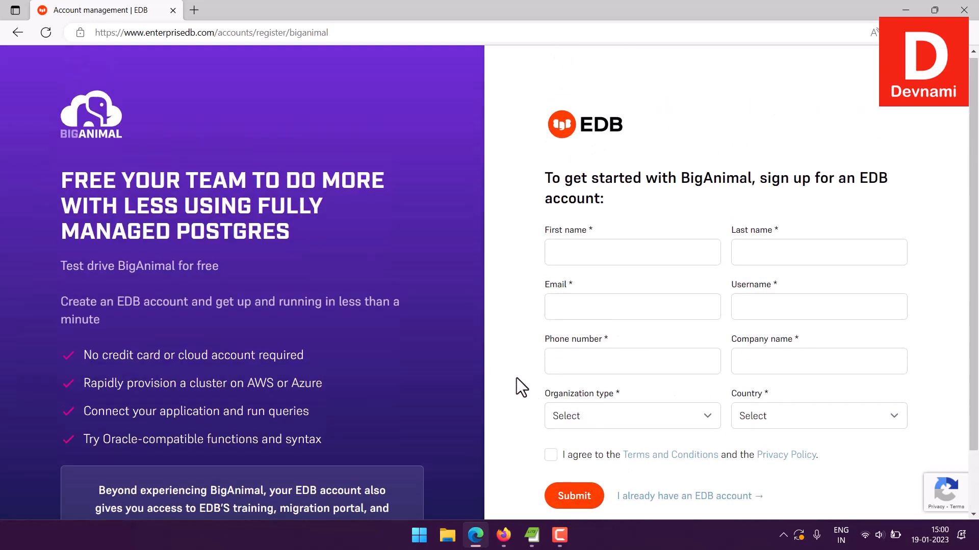
Step: Switch to Firefox and sign in to the EDB account by entering the username and account password
click(504, 535)
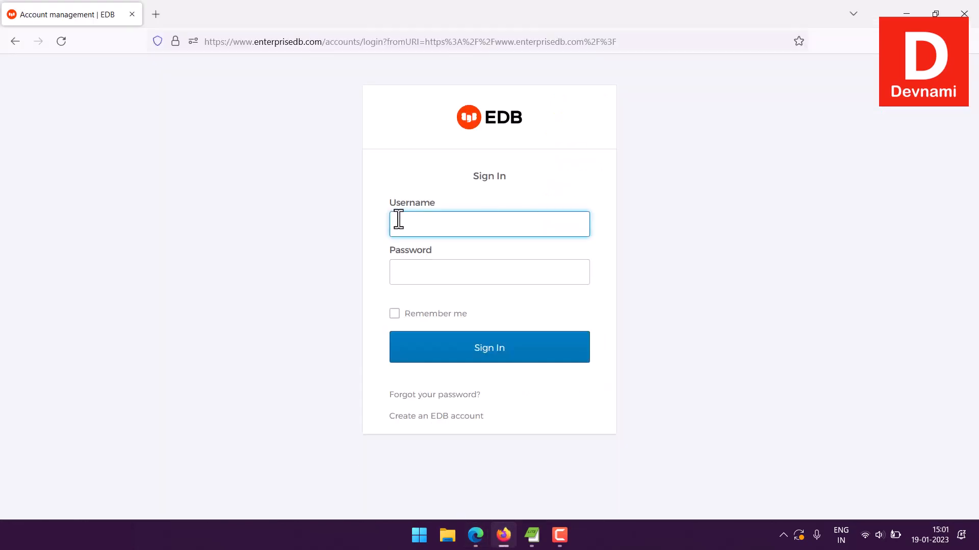
text(devnami)
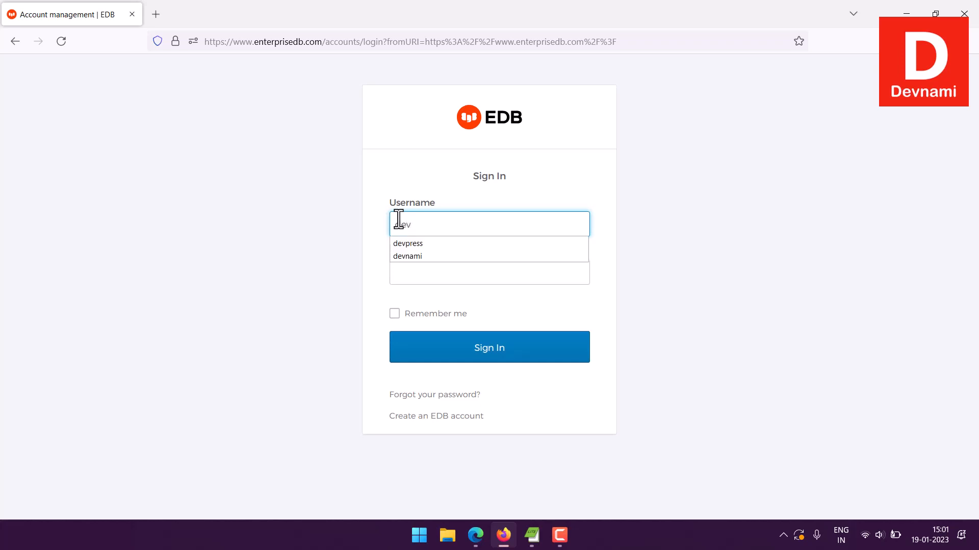
key(Tab)
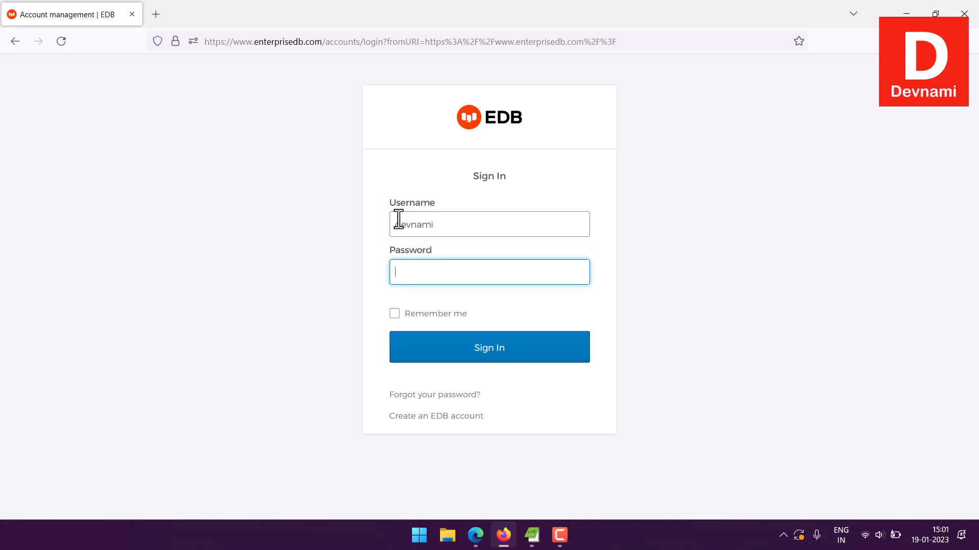
text(*********)
click(457, 345)
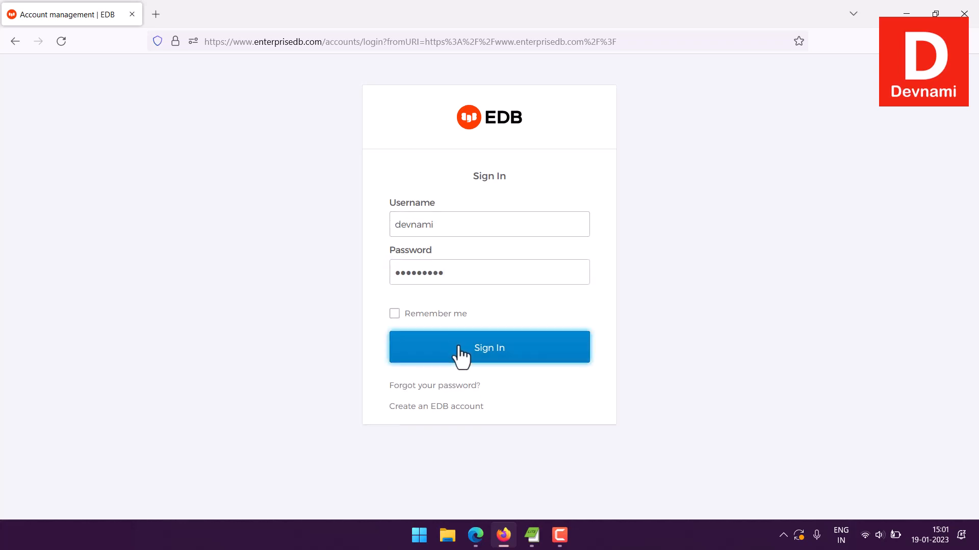
key(Return)
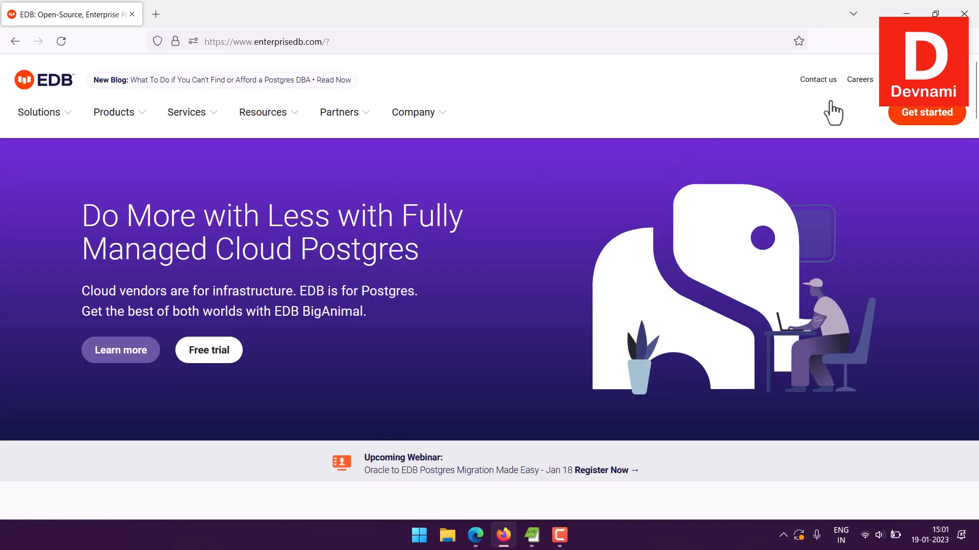
Step: Open the account Dashboard and examine the BigAnimal offer and the resource cards beneath it
mouse_move(857, 100)
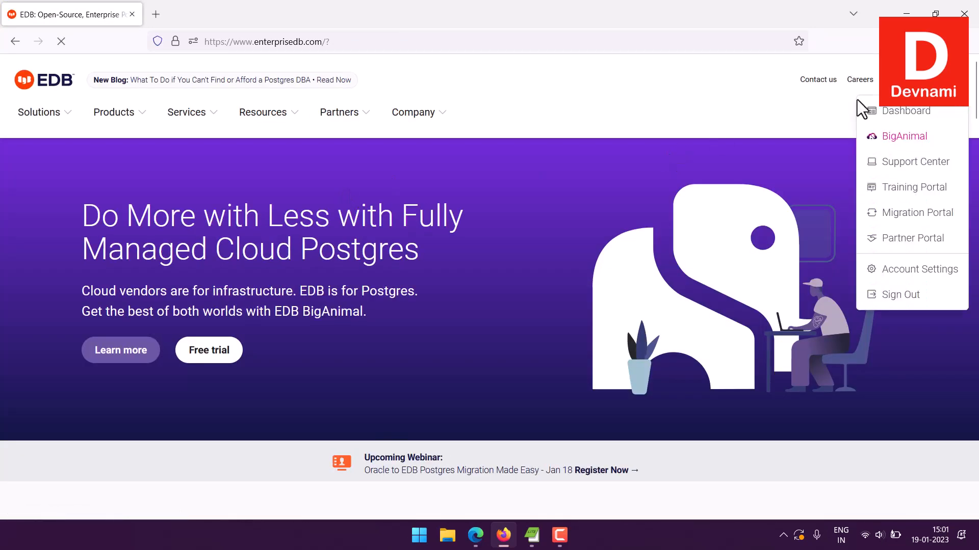
click(903, 114)
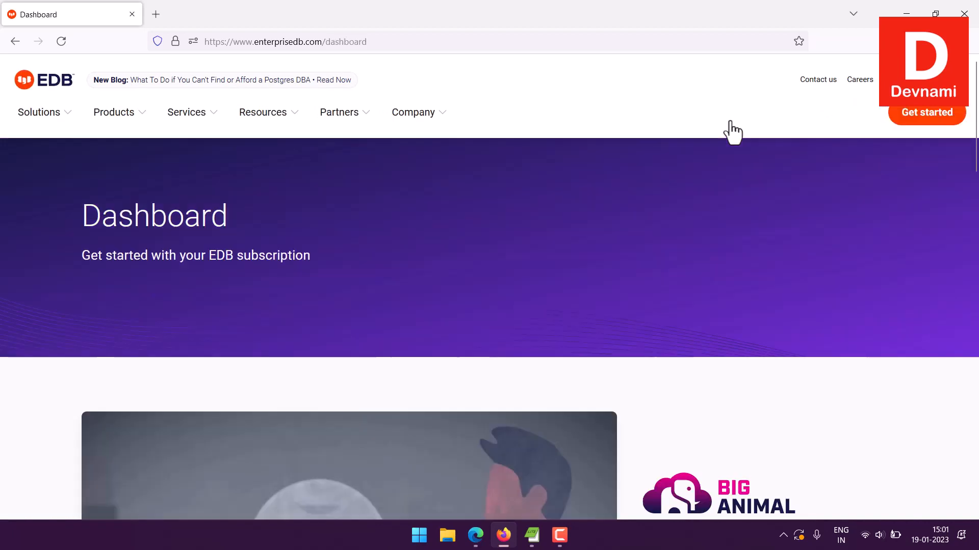
scroll(758, 163, down, 5)
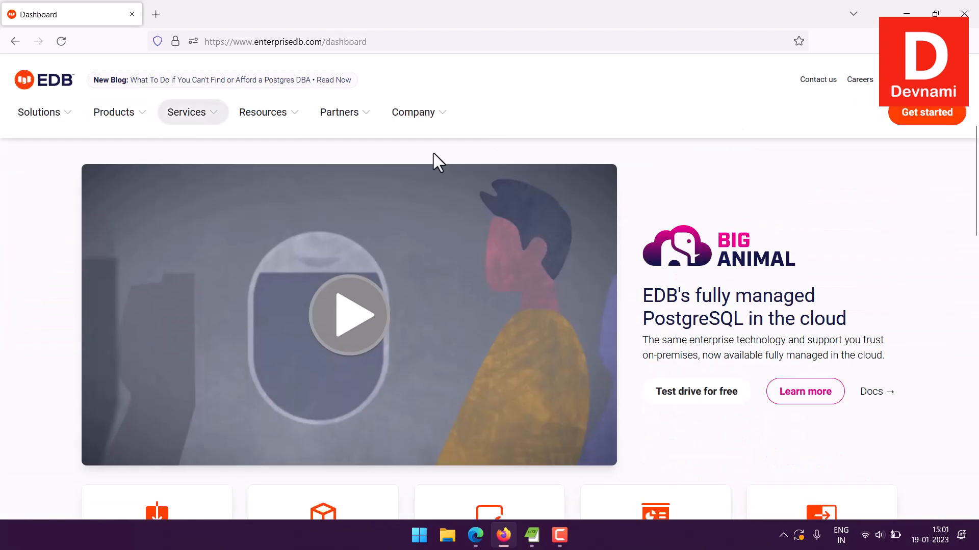
scroll(904, 210, down, 2)
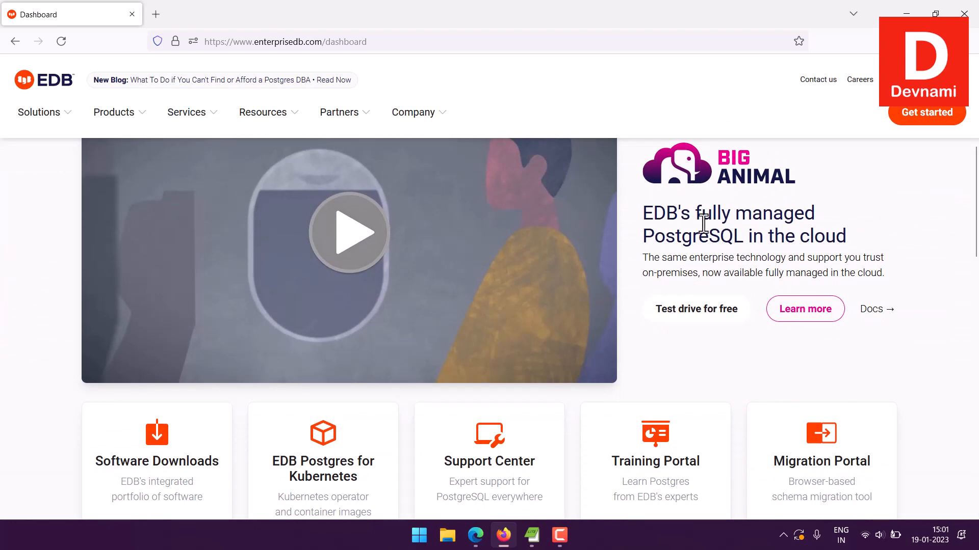
drag(682, 219, 887, 251)
click(887, 251)
scroll(916, 233, down, 3)
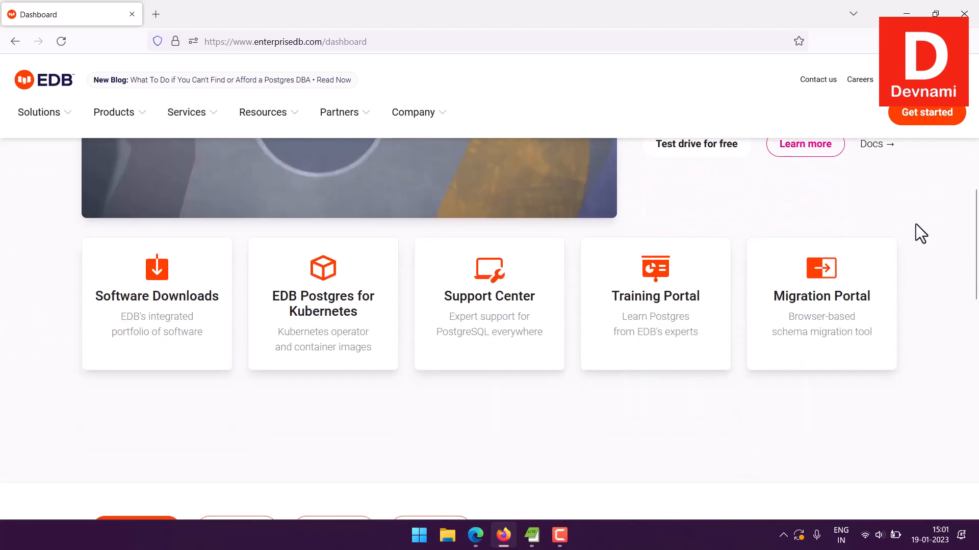
scroll(924, 222, down, 2)
scroll(923, 222, down, 2)
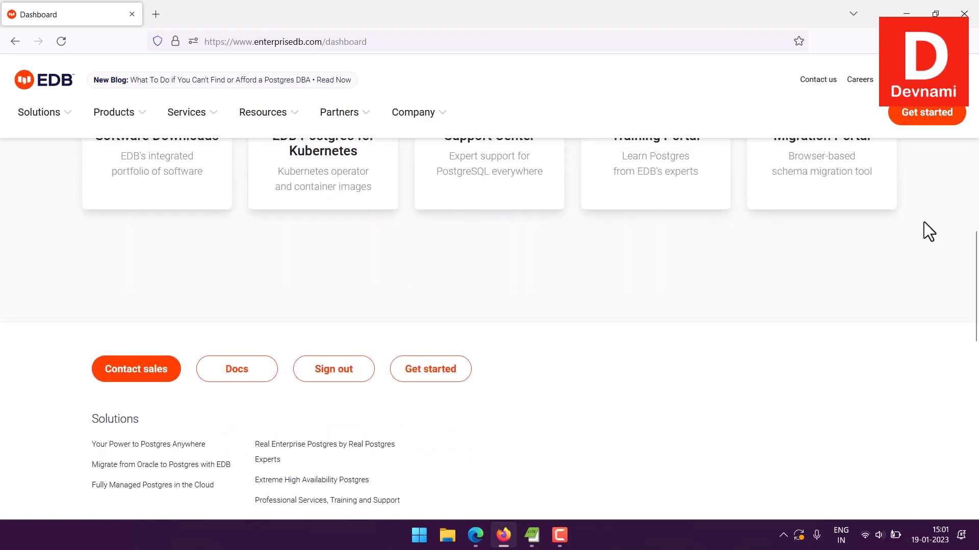
scroll(924, 221, up, 6)
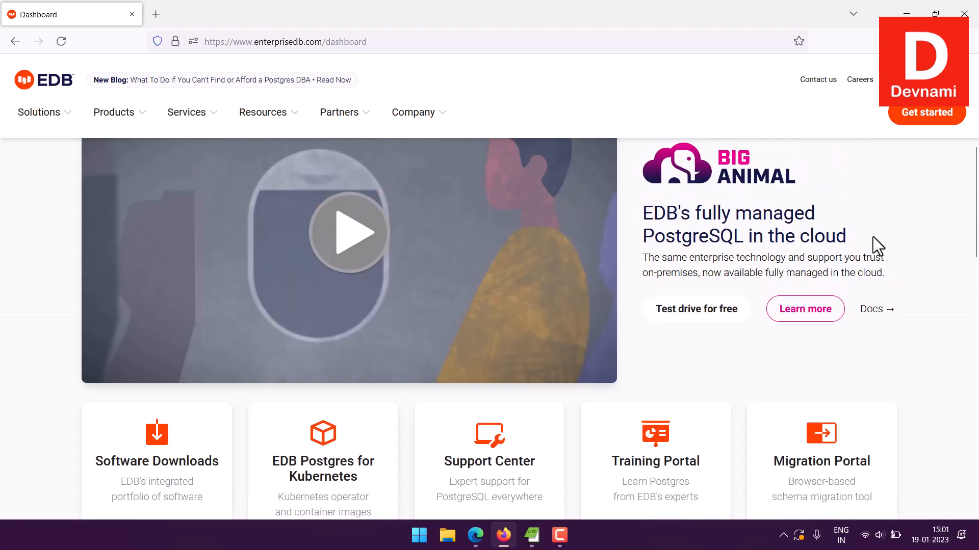
Step: Launch the free BigAnimal test drive and start creating a new cluster from the free trial overview
click(689, 320)
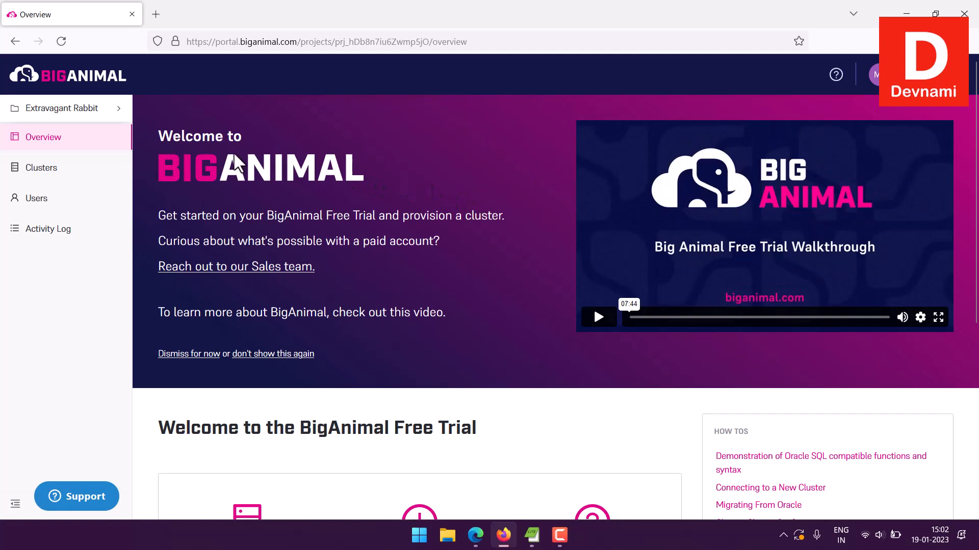
scroll(449, 194, down, 5)
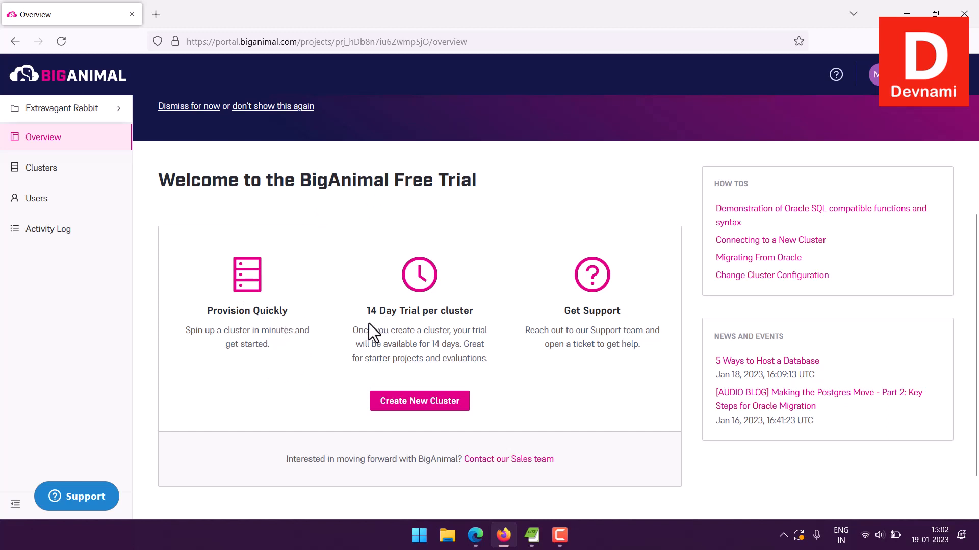
drag(366, 310, 442, 311)
click(479, 308)
drag(350, 332, 470, 346)
click(502, 357)
click(398, 407)
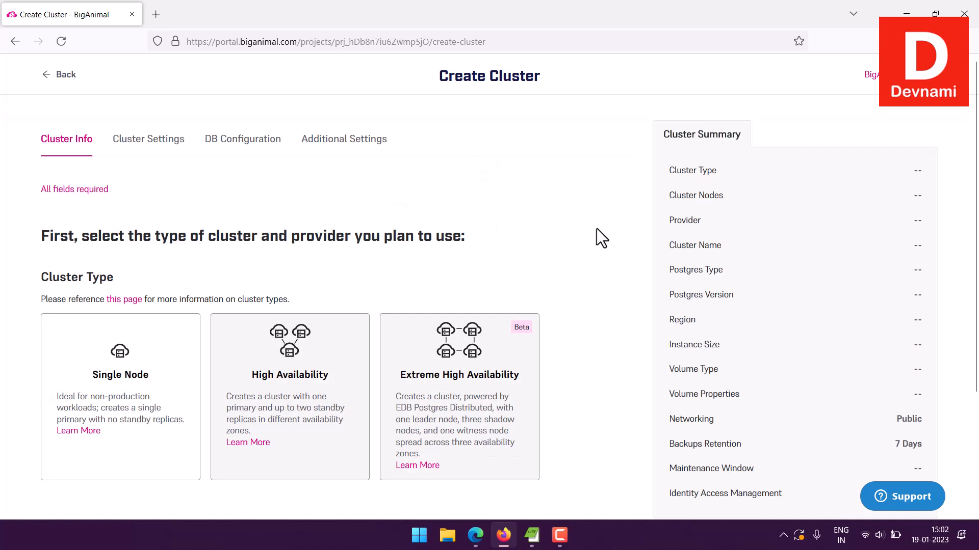
Step: Choose Single Node as the cluster type
scroll(597, 224, down, 2)
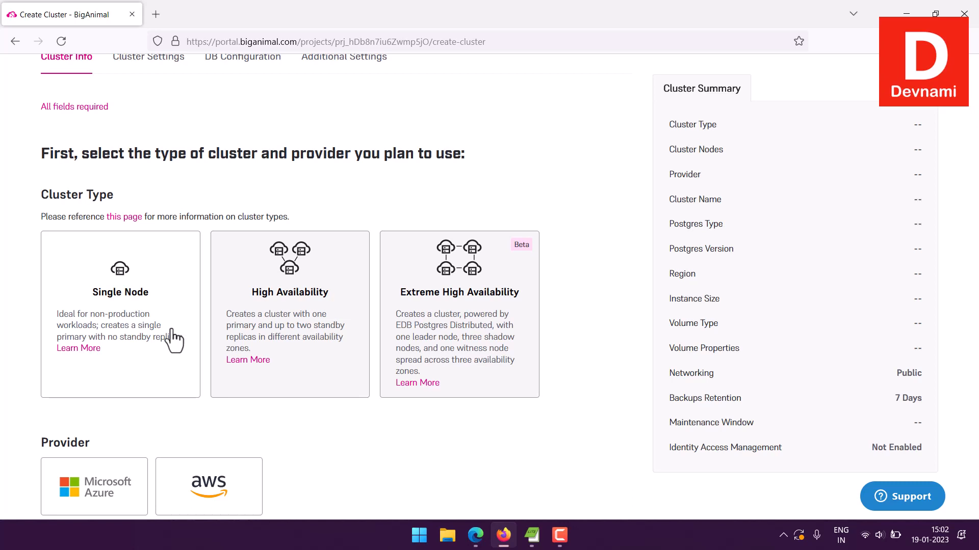
mouse_move(404, 326)
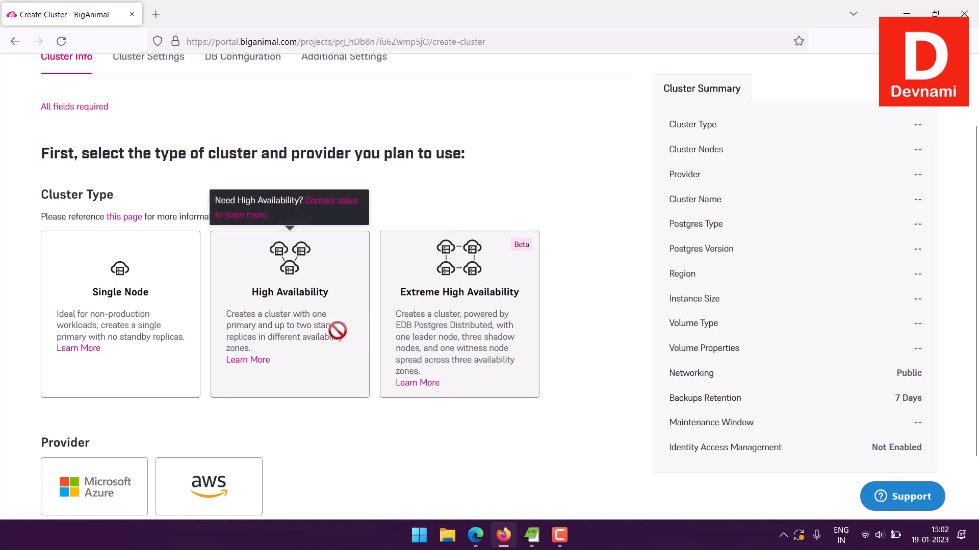
click(107, 319)
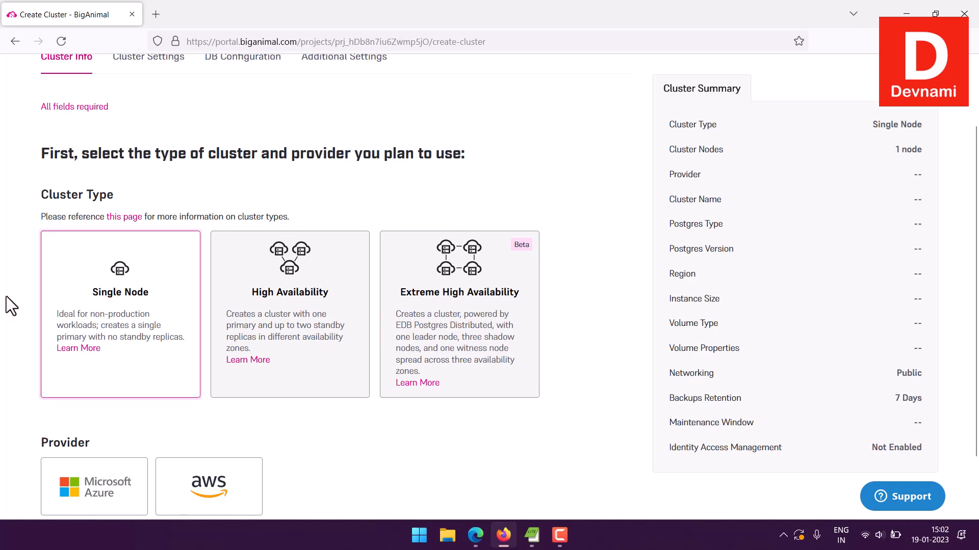
scroll(11, 306, down, 1)
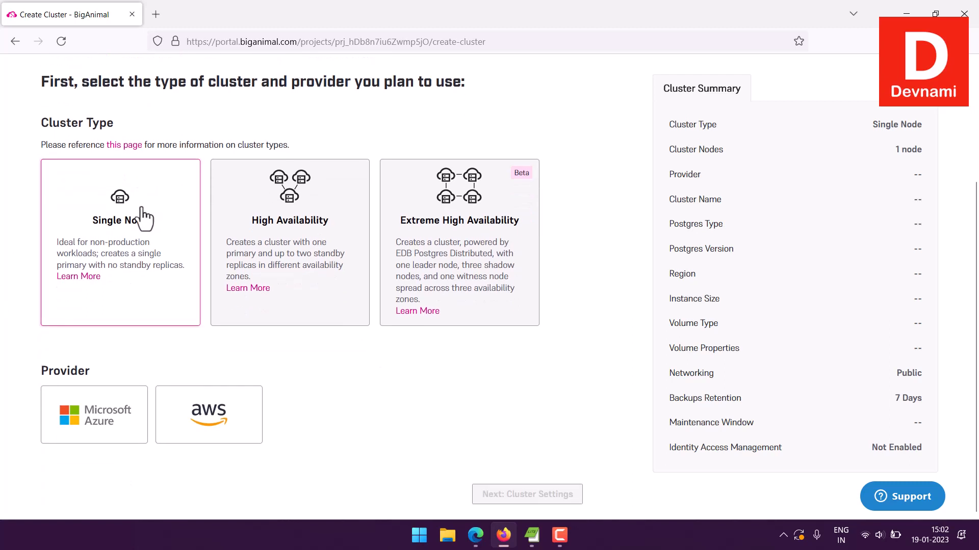
Step: Examine the cluster summary, checking the cluster type, nodes, networking and backups retention entries
drag(681, 154, 729, 152)
click(731, 152)
drag(681, 125, 717, 125)
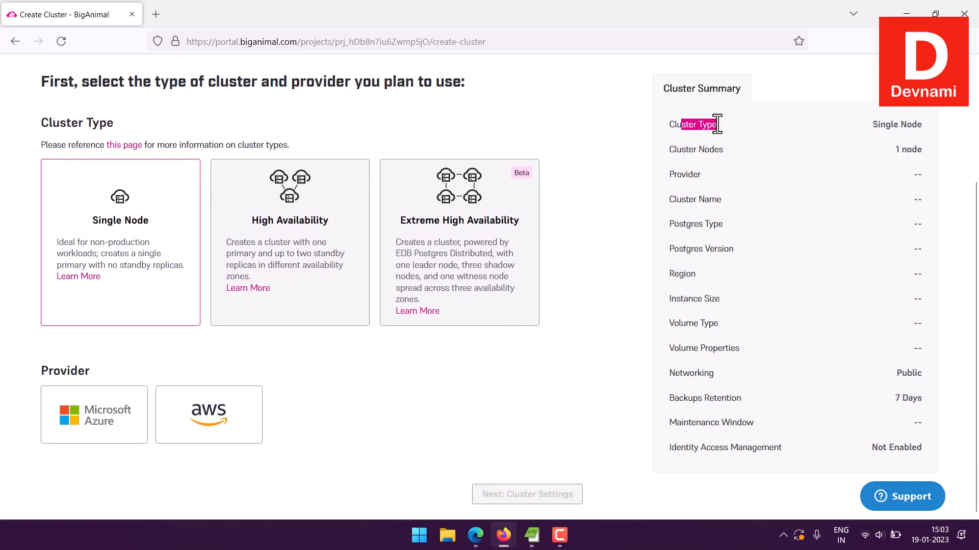
drag(873, 124, 924, 122)
click(924, 125)
drag(668, 373, 925, 371)
click(925, 372)
drag(697, 401, 743, 400)
drag(922, 402, 873, 402)
click(866, 401)
Step: Choose AWS as the cloud provider and proceed to the cluster settings
click(203, 422)
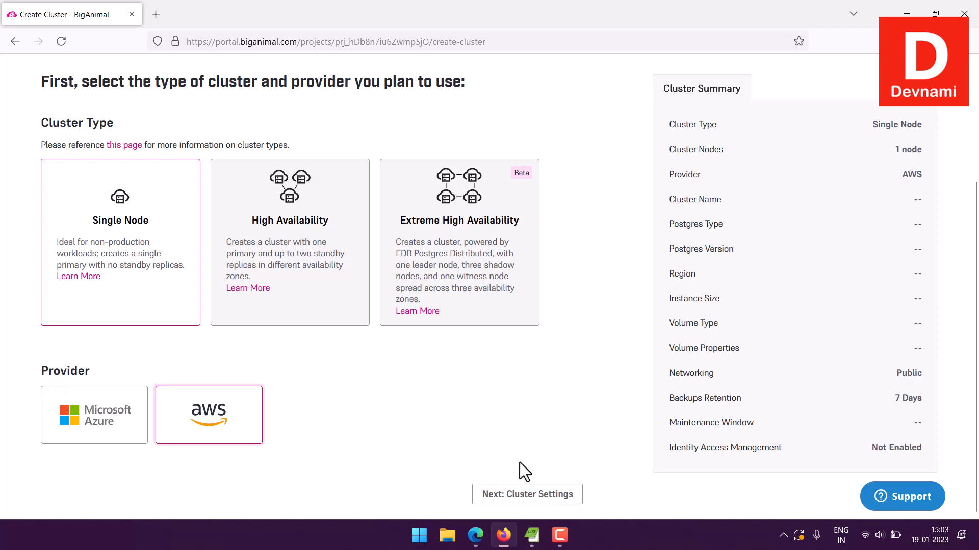
click(516, 495)
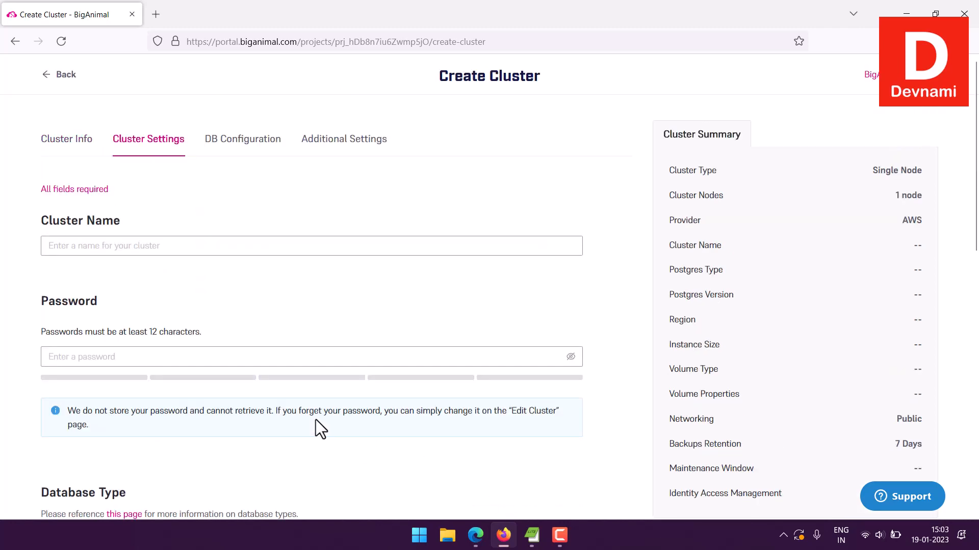
Step: Name the new cluster PostgresEDB
scroll(13, 250, down, 2)
click(60, 162)
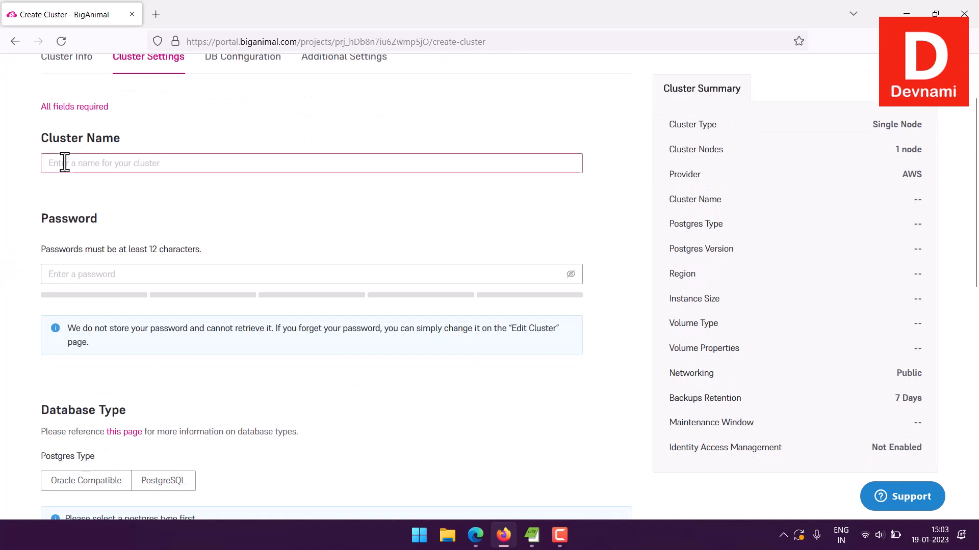
drag(46, 135, 127, 149)
click(127, 149)
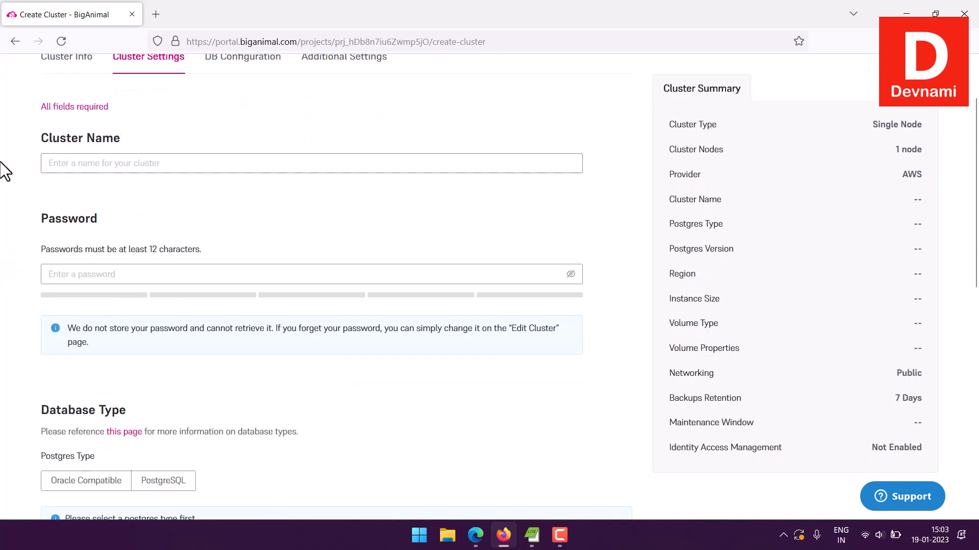
click(66, 159)
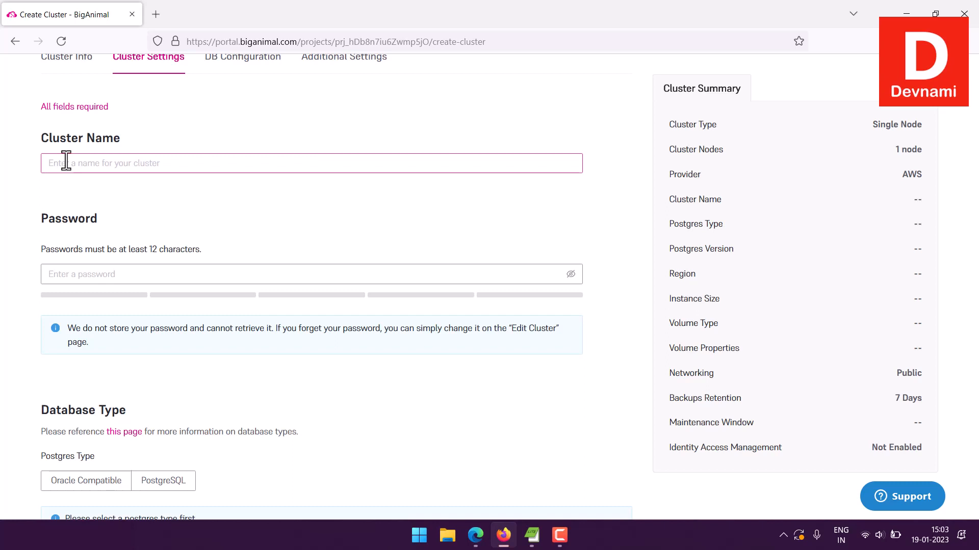
click(96, 164)
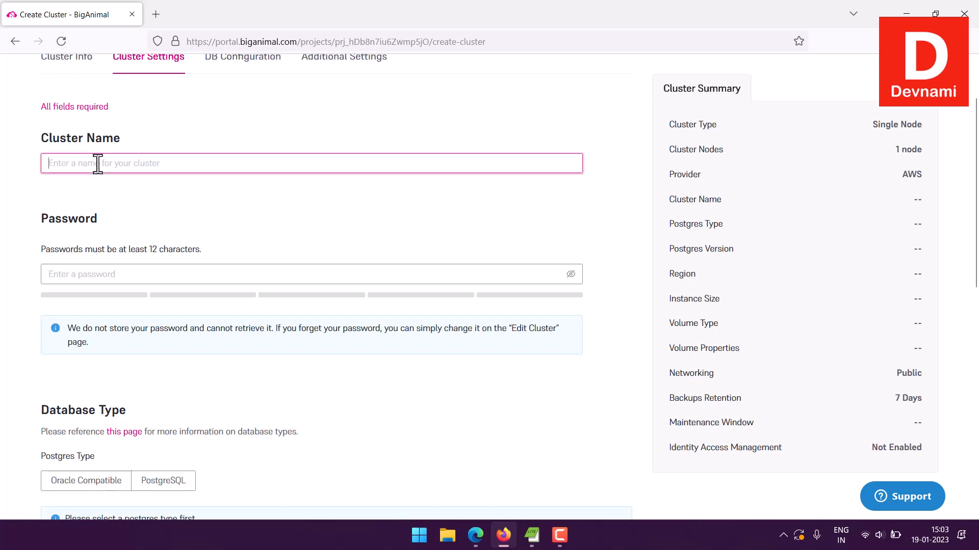
text(Postgre)
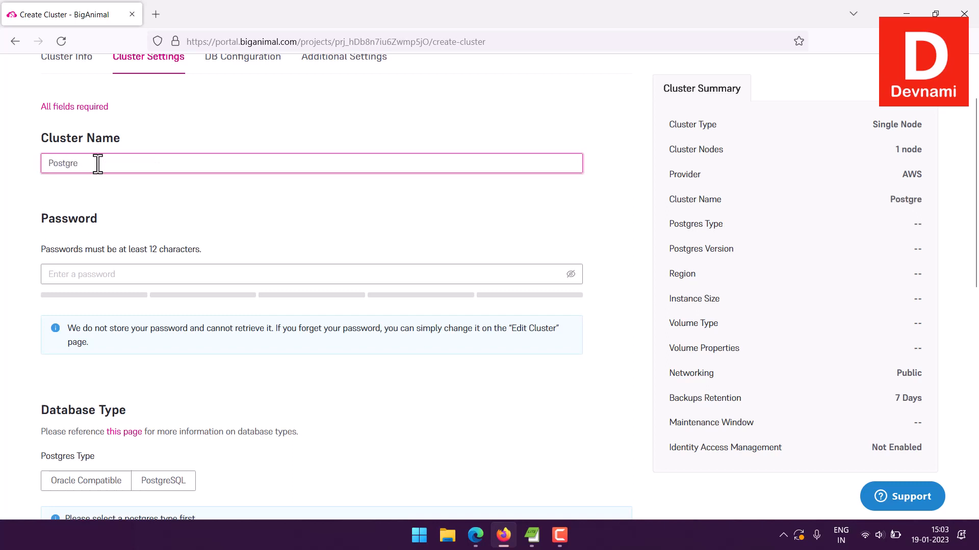
text(sEDB)
Step: Try entering a cluster password after reading the length requirement, and clear the password field again
click(84, 271)
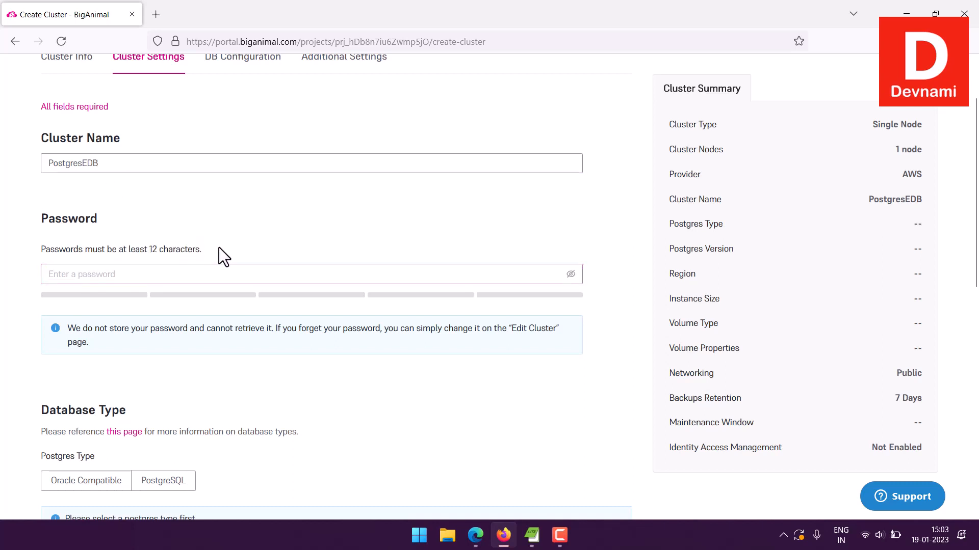
drag(219, 247, 44, 248)
click(45, 243)
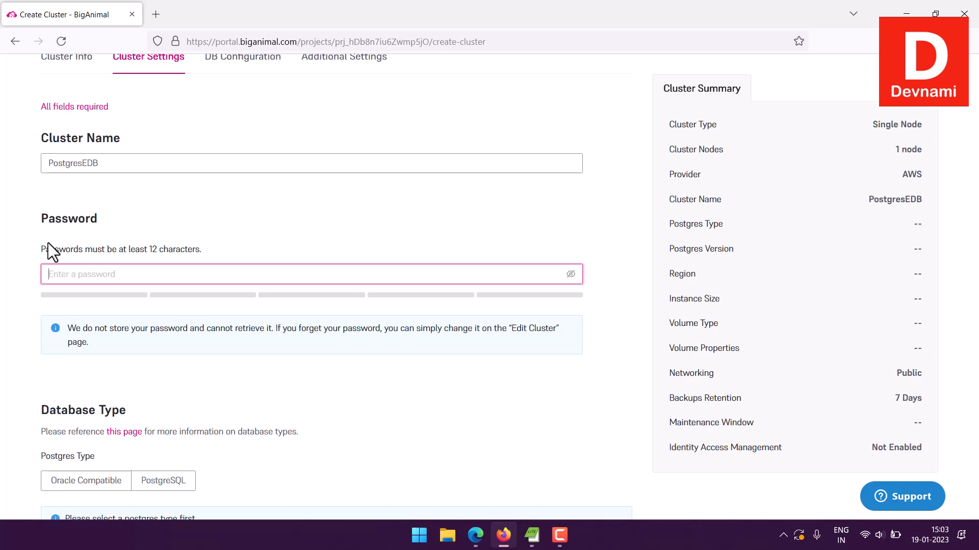
text(•••)
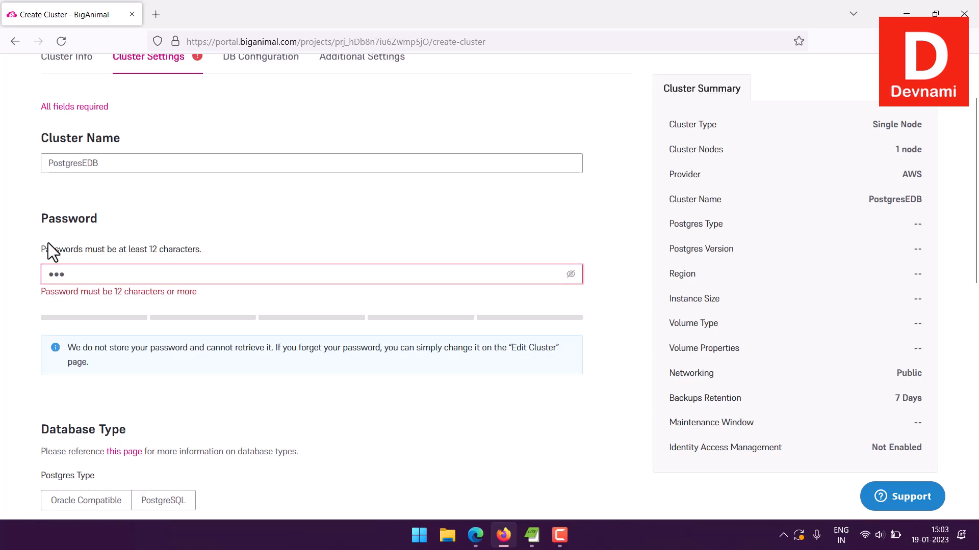
text(•••••••)
key(BackSpace)
key(BackSpace)
key(BackSpace)
key(BackSpace)
key(BackSpace)
key(BackSpace)
key(BackSpace)
key(BackSpace)
key(BackSpace)
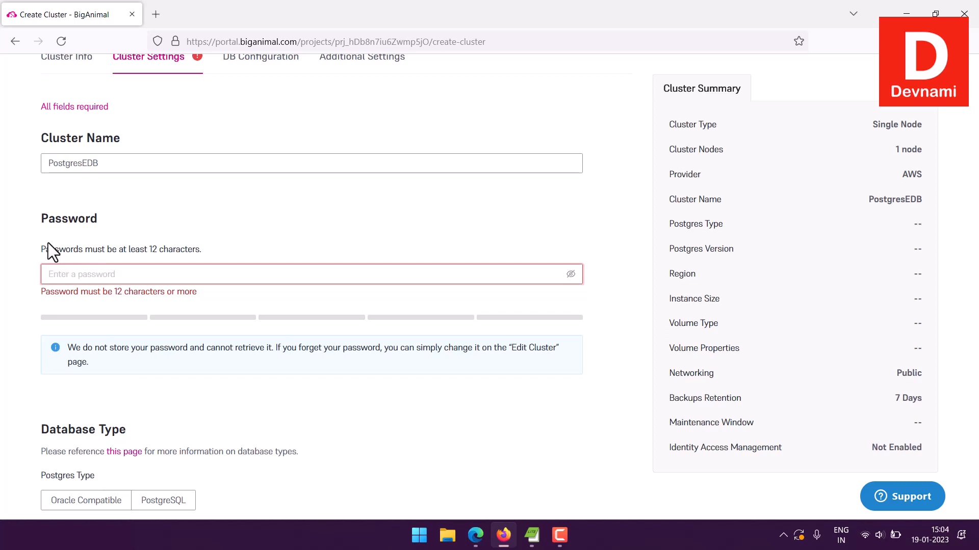
Step: Enter a cluster password of at least 12 characters in the password field
scroll(25, 206, down, 3)
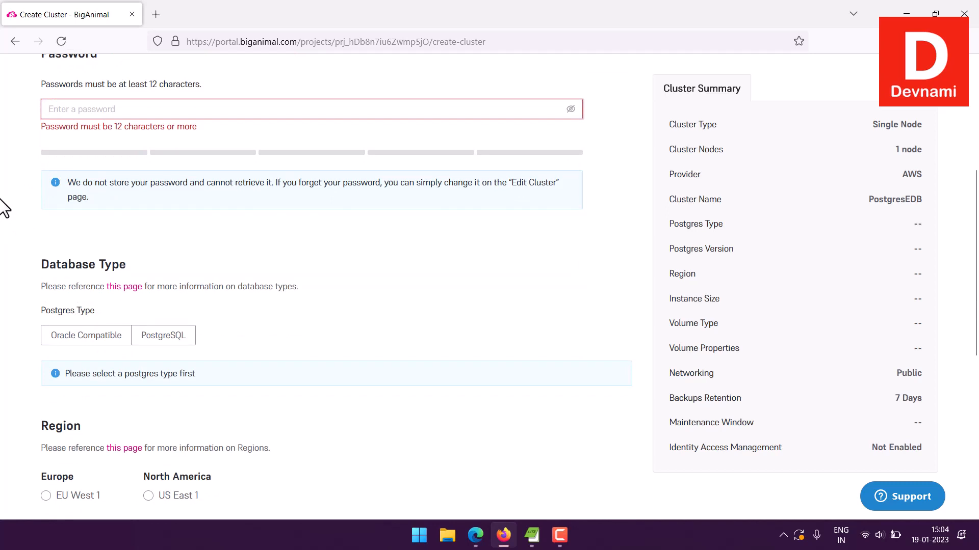
click(157, 14)
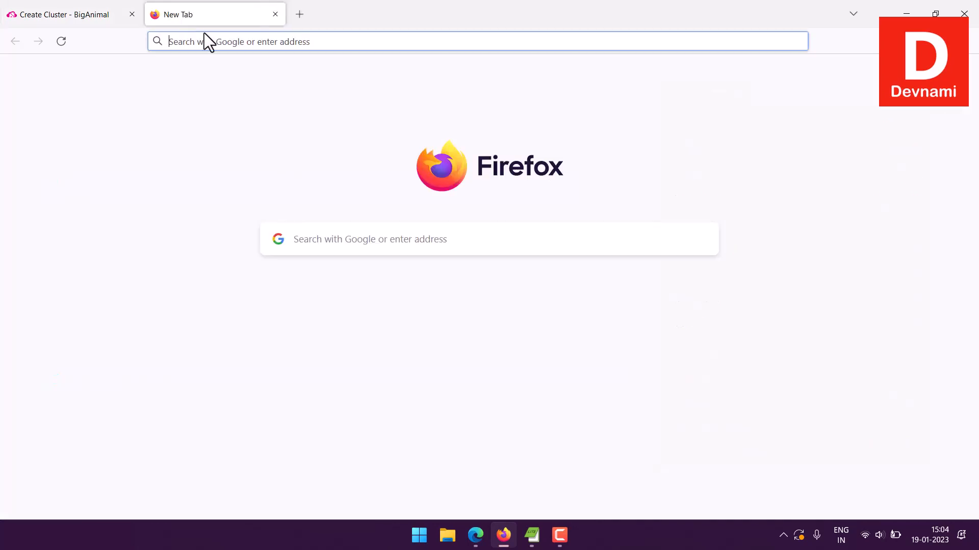
key(ctrl+w)
key(ctrl+v)
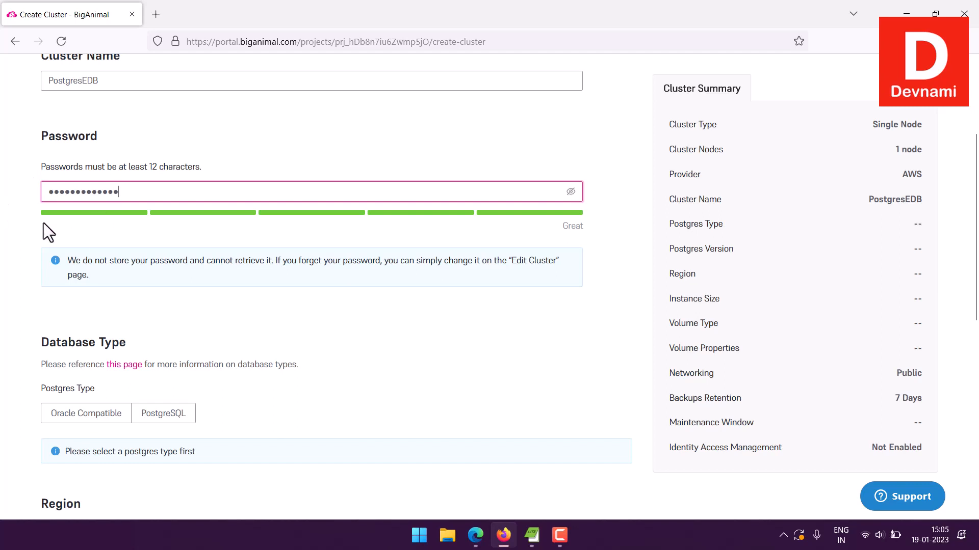
Step: Set the cluster's database type to PostgreSQL and the Postgres version to 15
scroll(11, 231, down, 3)
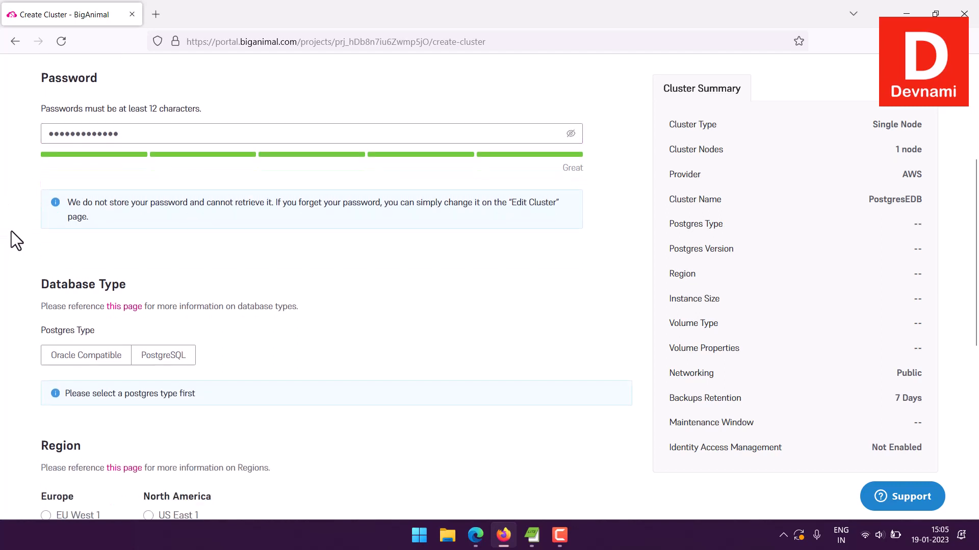
drag(42, 199, 115, 223)
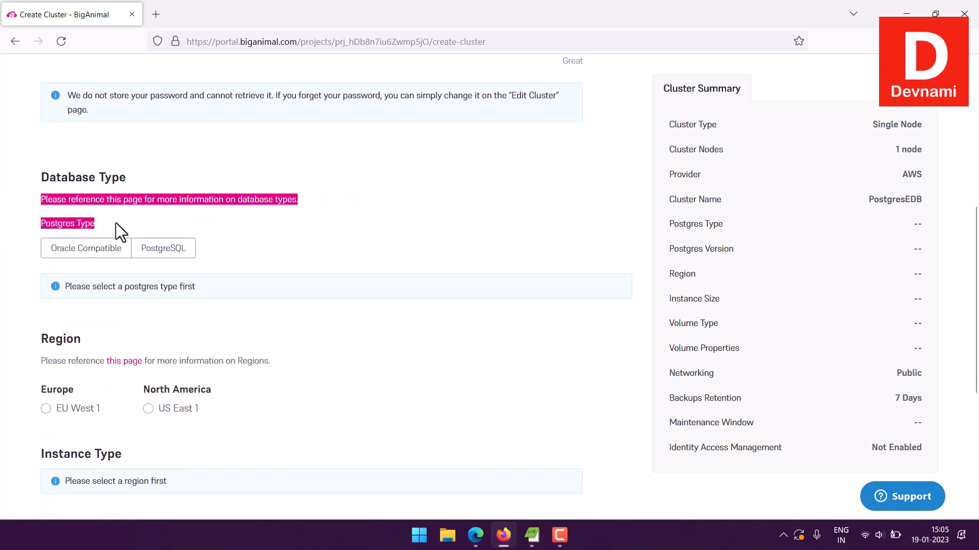
click(102, 201)
drag(61, 177, 139, 179)
click(140, 180)
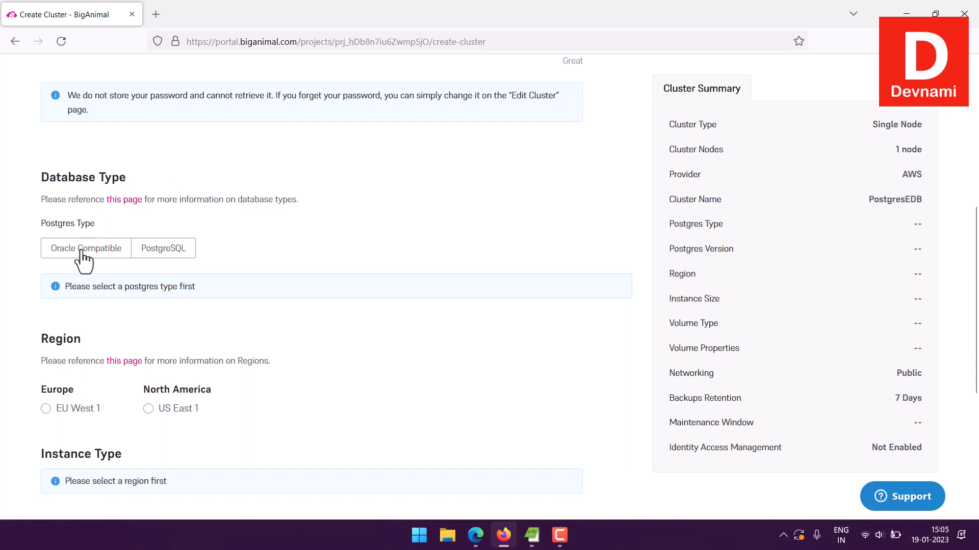
click(164, 254)
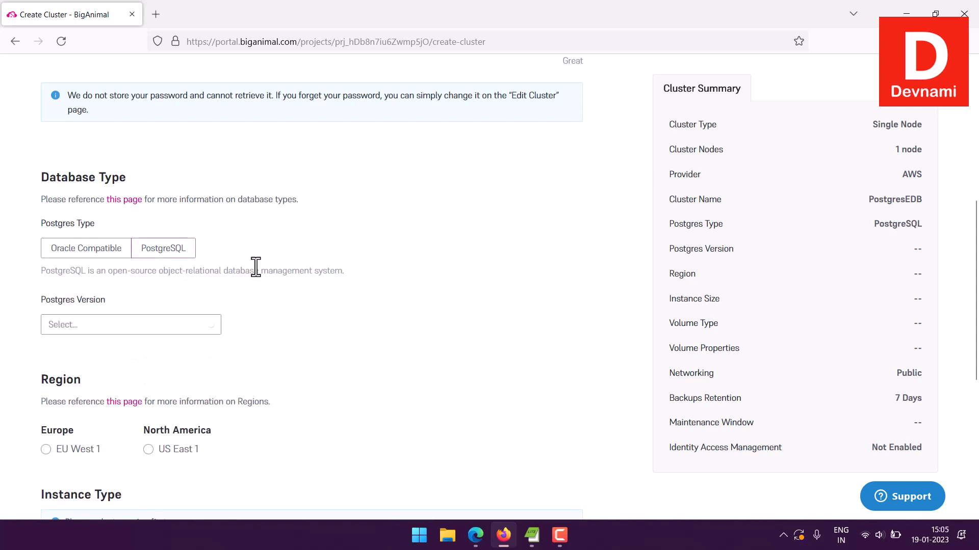
scroll(275, 243, down, 3)
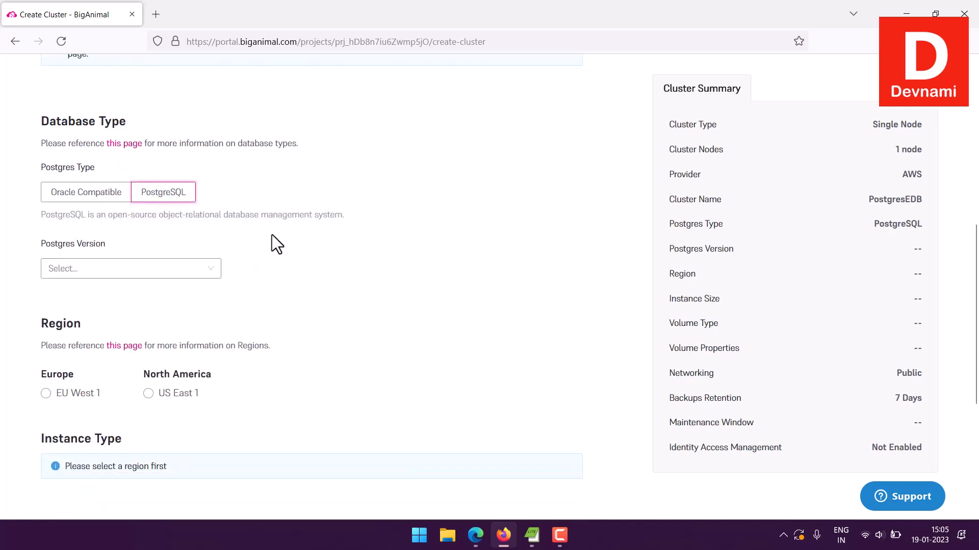
click(78, 162)
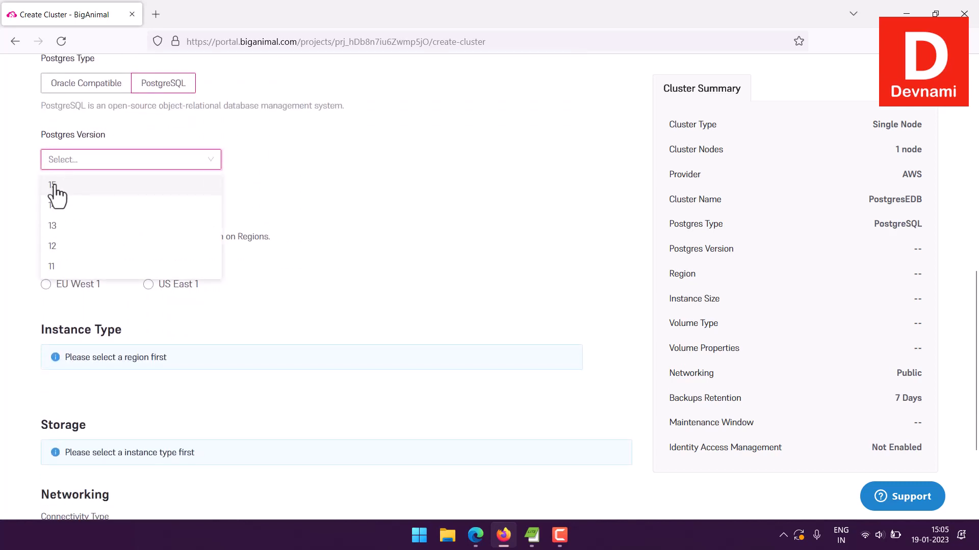
click(79, 185)
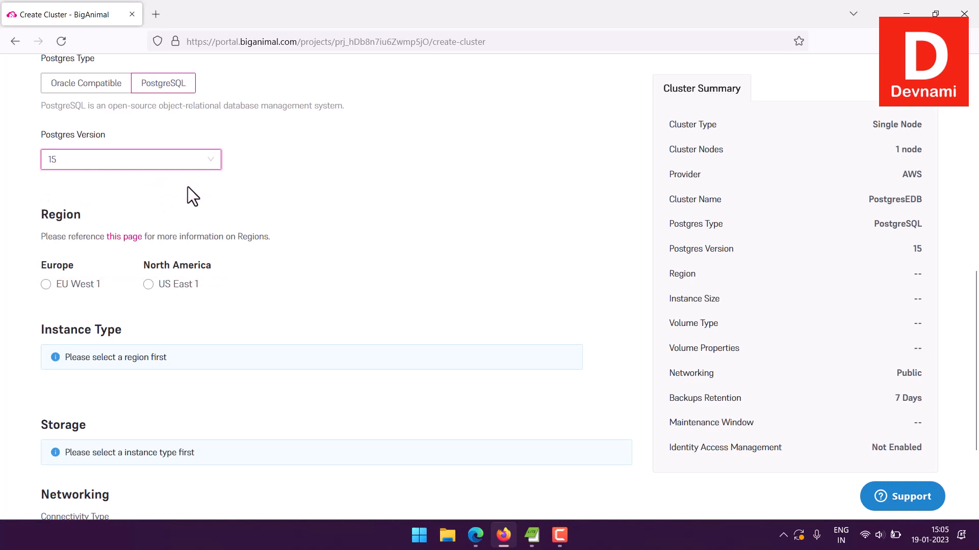
Step: Choose US East 1 in North America as the cluster's region
scroll(264, 202, down, 2)
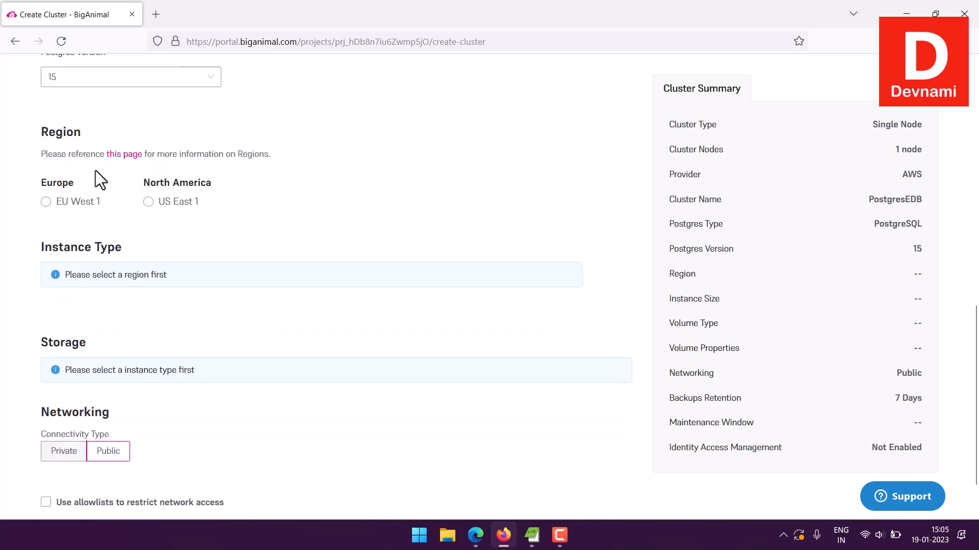
drag(42, 133, 304, 160)
click(304, 160)
click(148, 202)
Step: Set the instance series to AWS EC2 R5 Instances and the instance size to r5.large (2vCPU, 16GB RAM)
scroll(352, 190, down, 2)
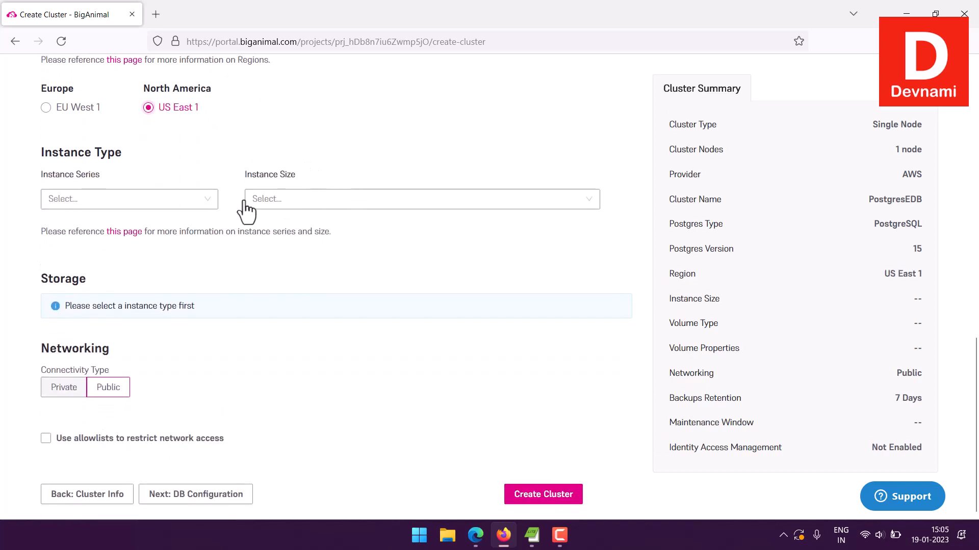
click(212, 201)
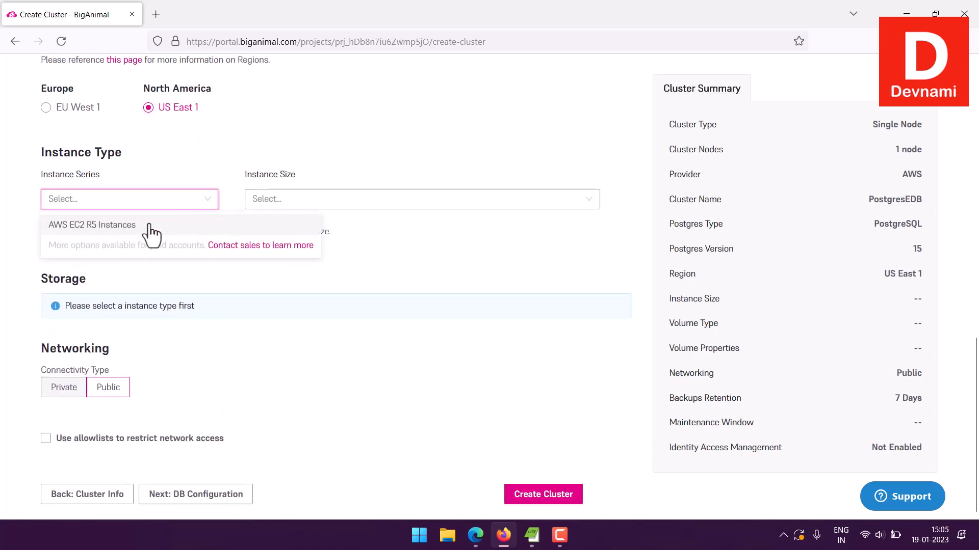
click(232, 225)
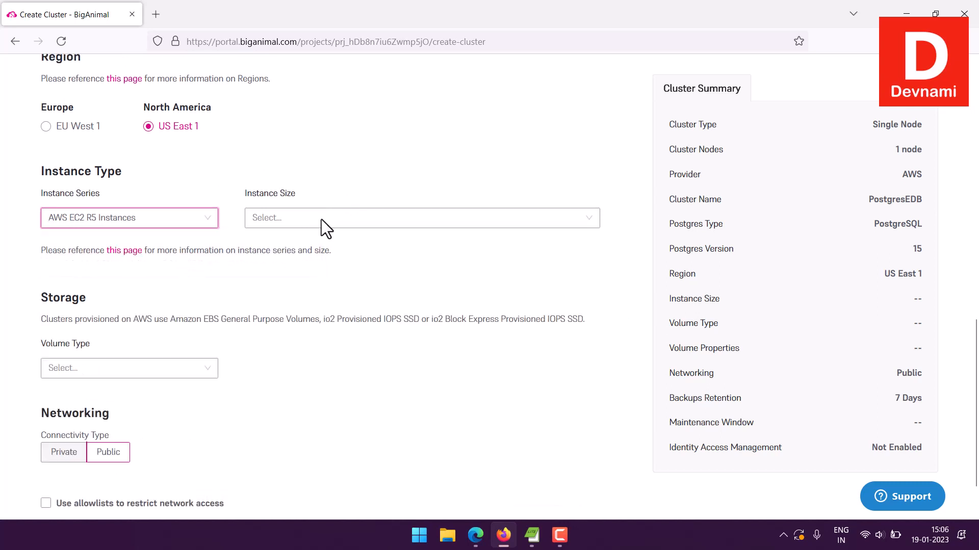
click(322, 219)
click(320, 246)
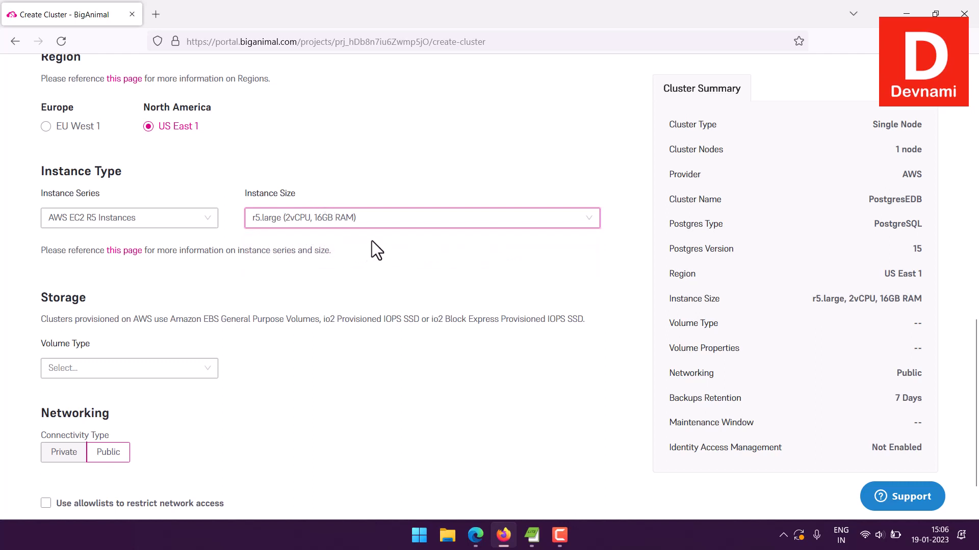
Step: Set the storage volume type to General Purpose SSD (gp3)
scroll(376, 240, down, 2)
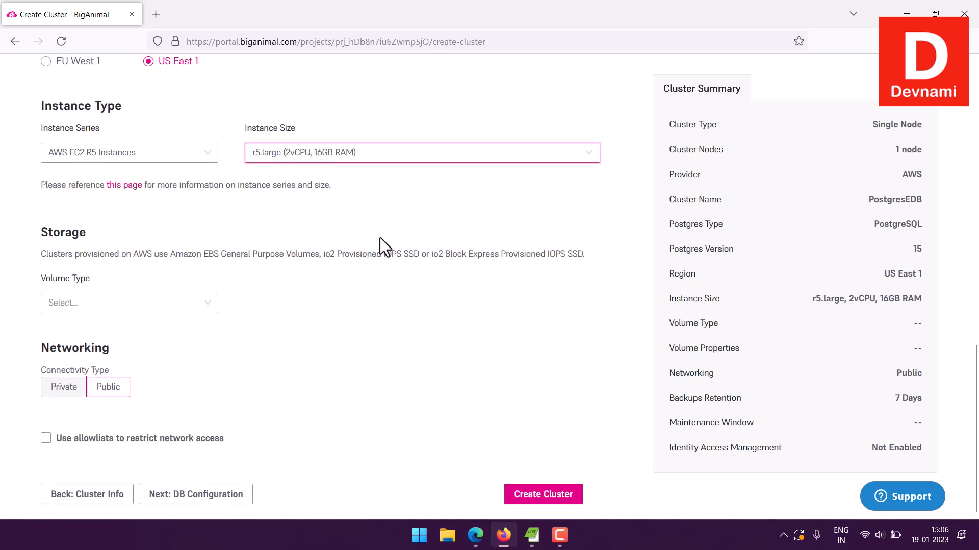
click(136, 305)
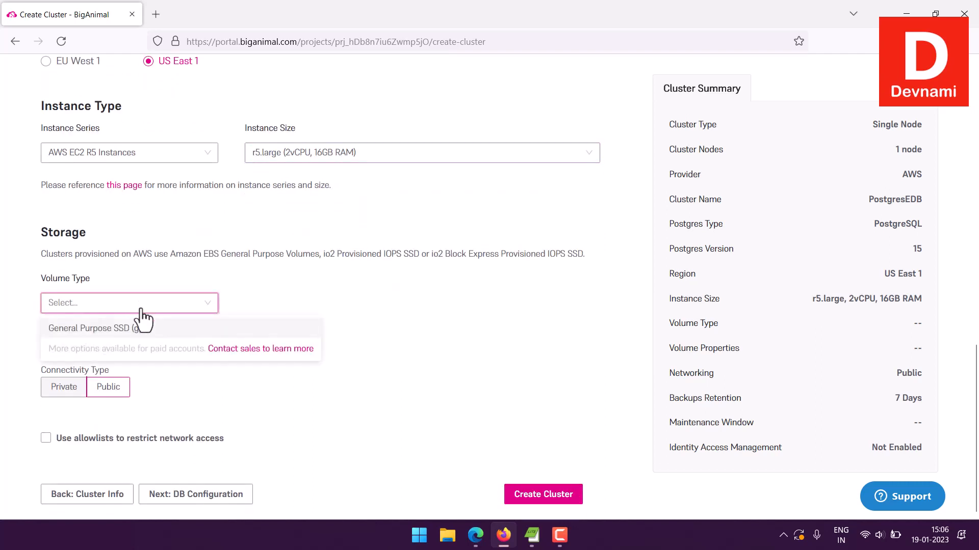
click(138, 329)
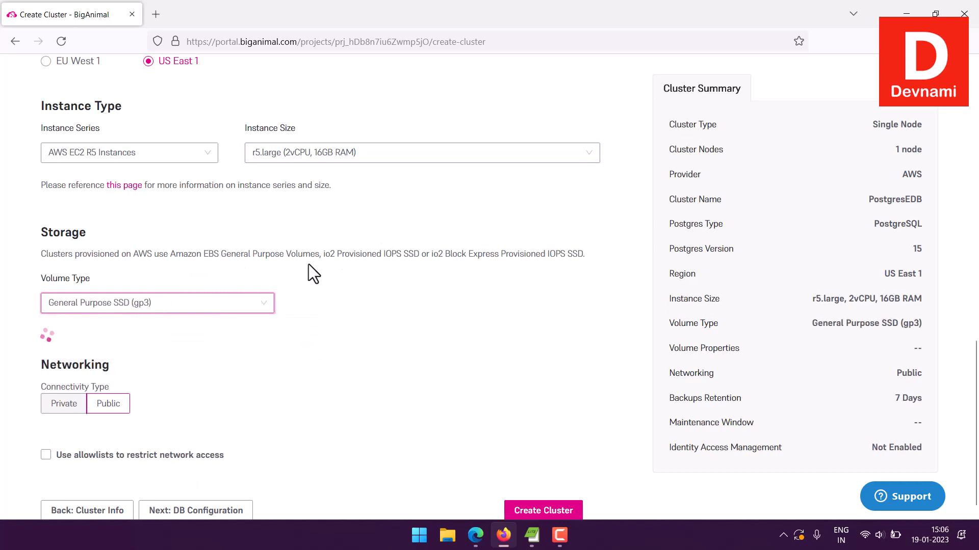
scroll(314, 264, down, 1)
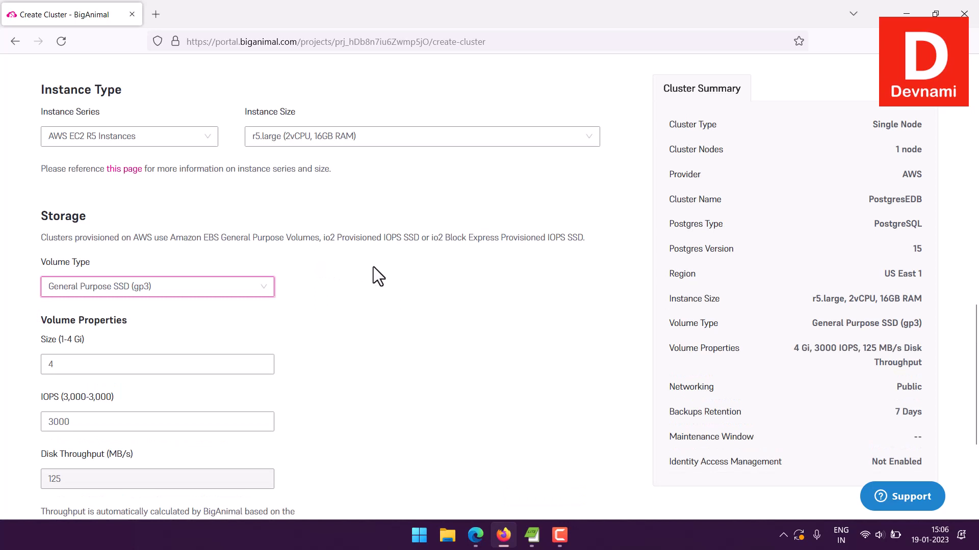
Step: Proceed to the DB configuration, look through its optional parameters and create the cluster with the default values
scroll(374, 267, down, 4)
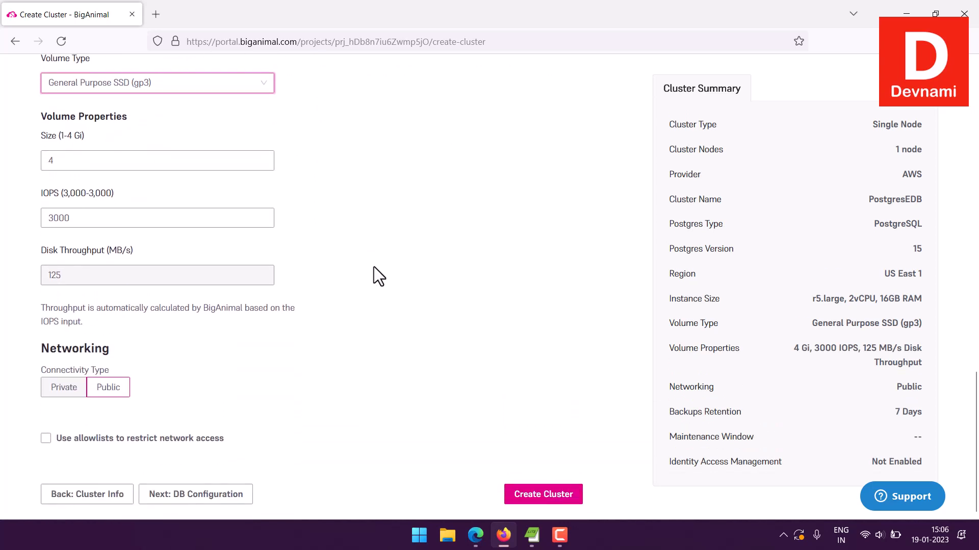
click(235, 499)
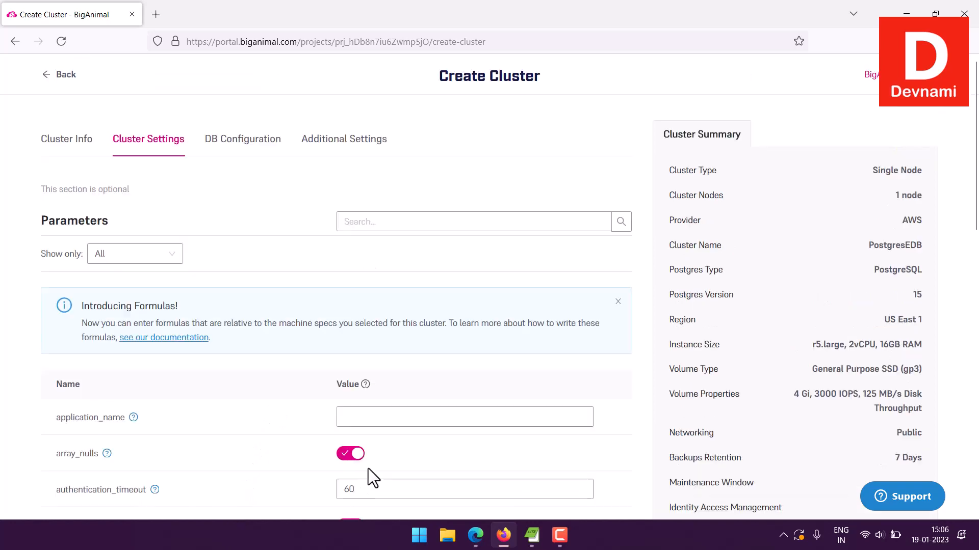
scroll(271, 336, down, 3)
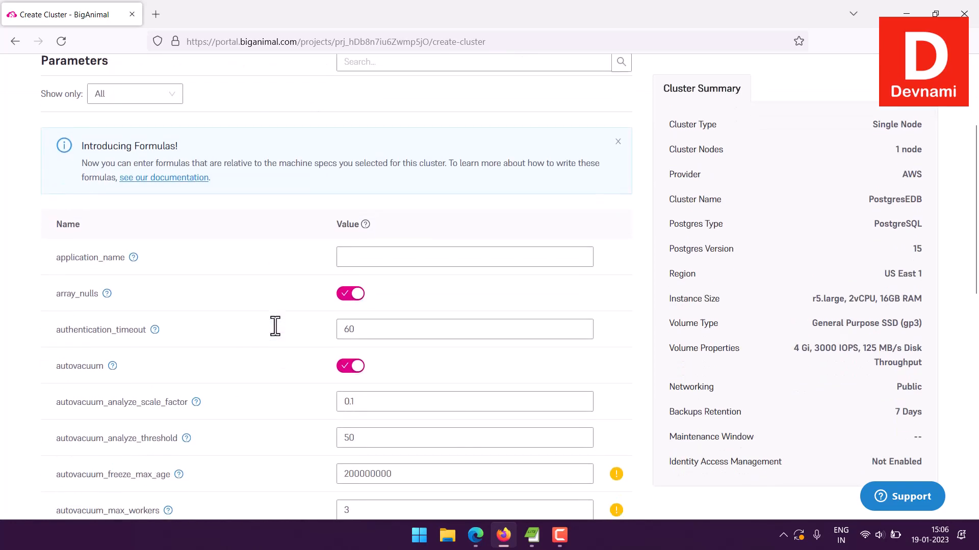
scroll(275, 326, down, 10)
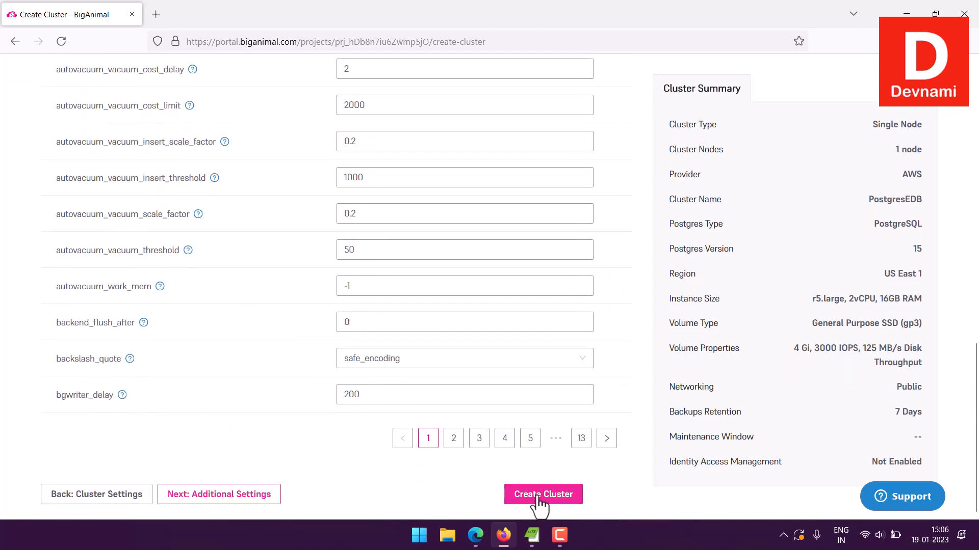
click(537, 497)
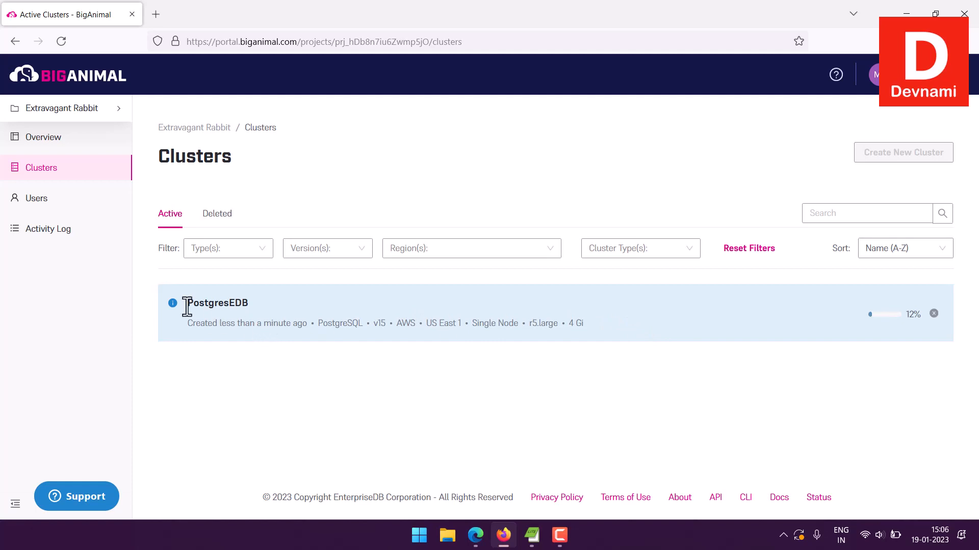
Step: Check the provisioning progress of the PostgresEDB cluster and look through the project's free trial overview page
mouse_move(172, 305)
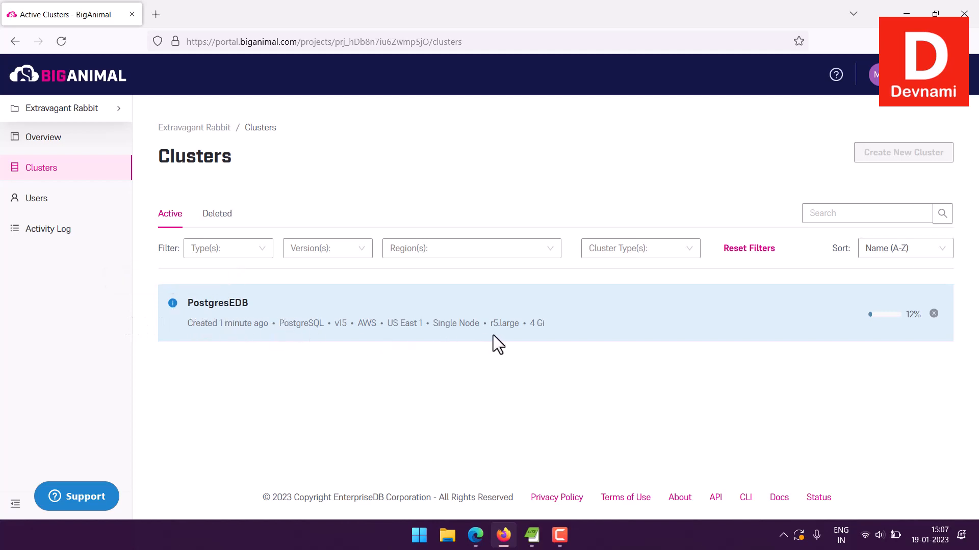
mouse_move(886, 314)
click(66, 143)
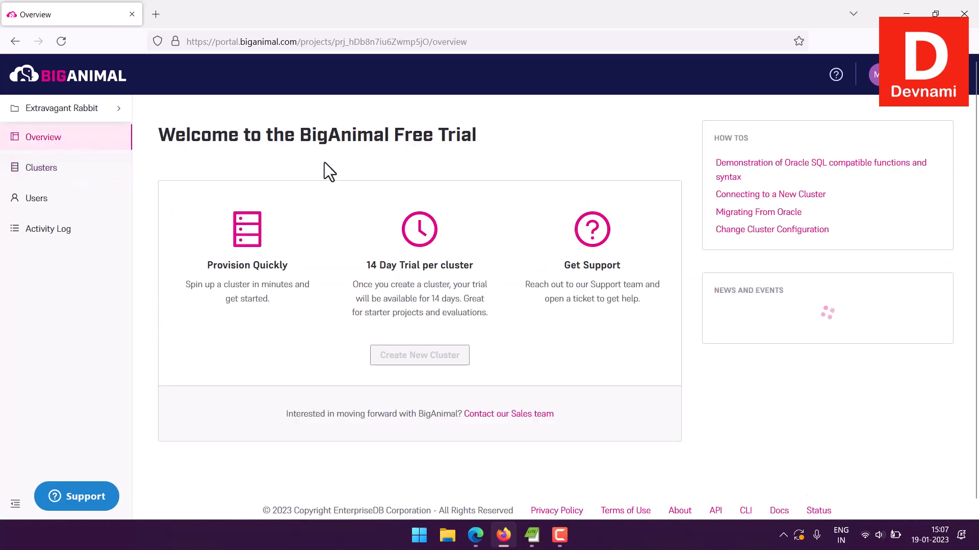
scroll(494, 181, down, 5)
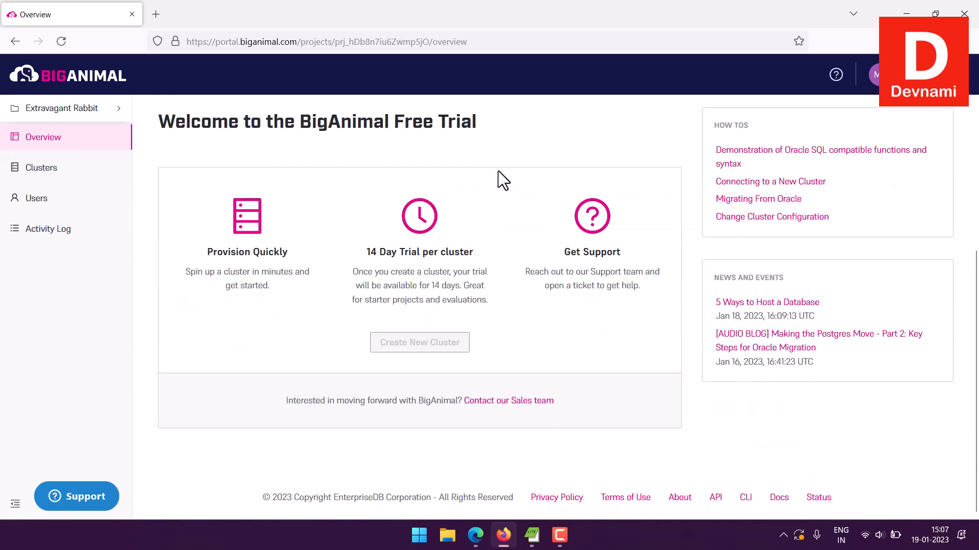
scroll(489, 168, up, 5)
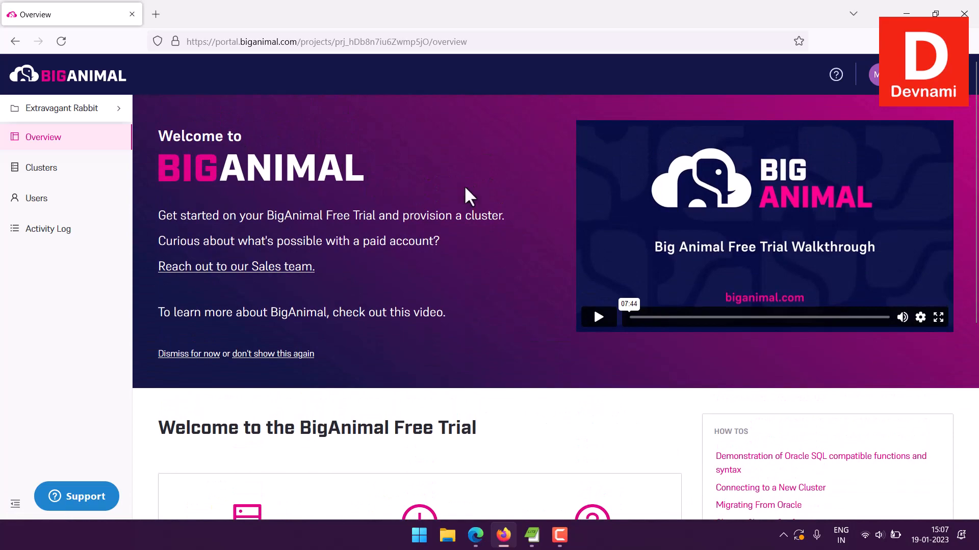
scroll(465, 189, down, 5)
scroll(466, 189, up, 4)
scroll(466, 185, down, 5)
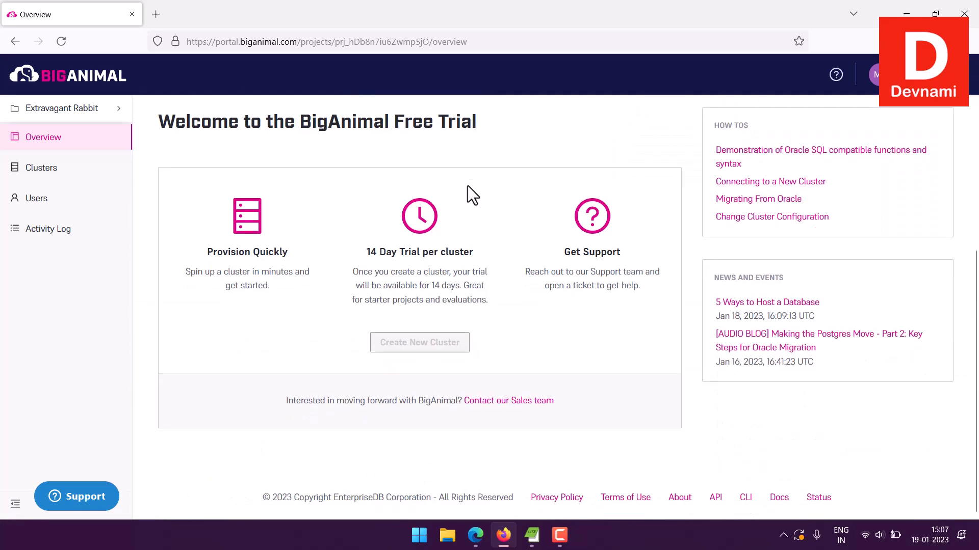
scroll(467, 185, up, 6)
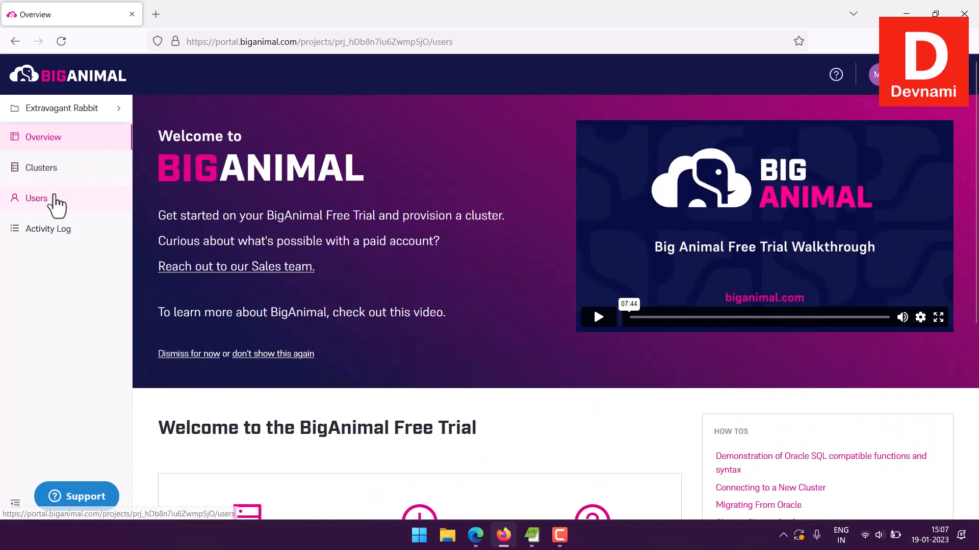
Step: View the project's users and examine the project and cluster creation entries in the activity log
click(53, 198)
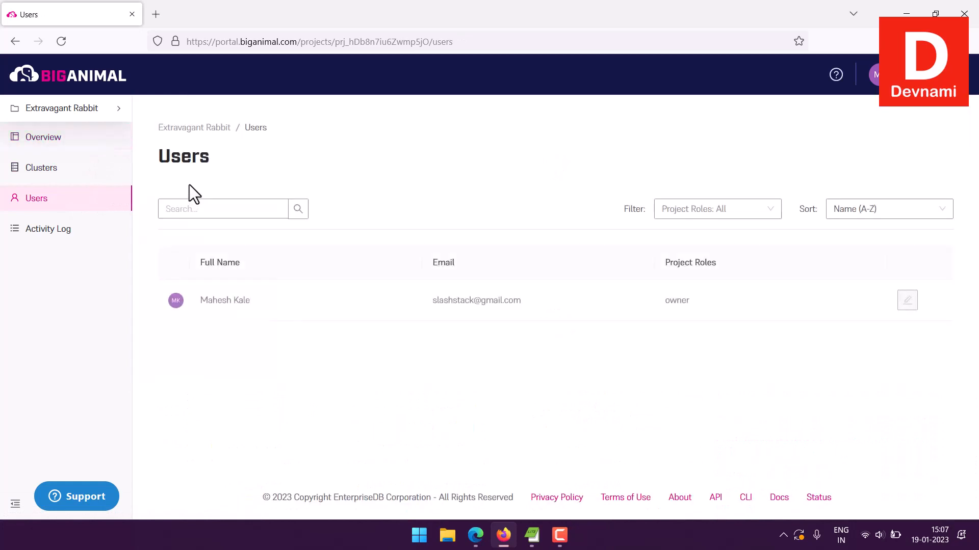
click(67, 233)
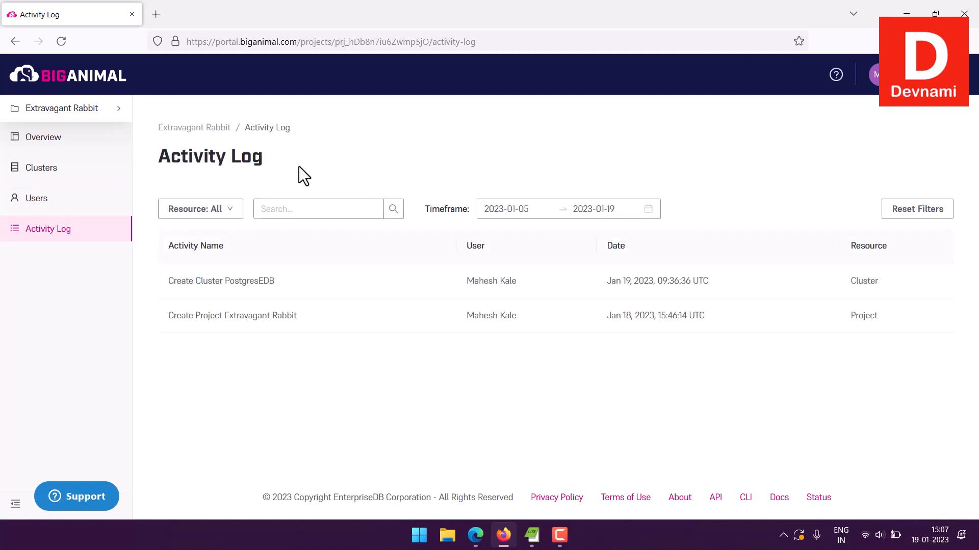
drag(167, 314, 297, 317)
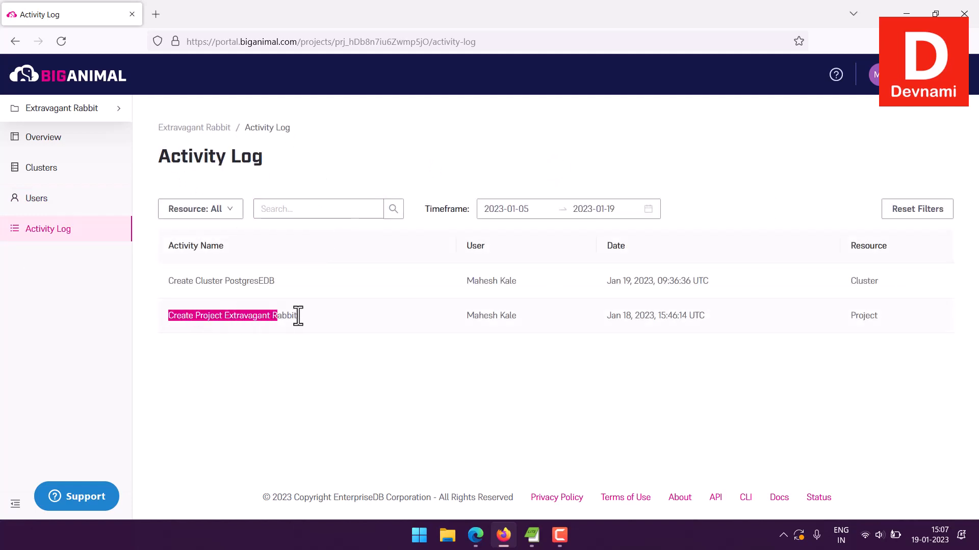
click(309, 320)
drag(167, 281, 258, 284)
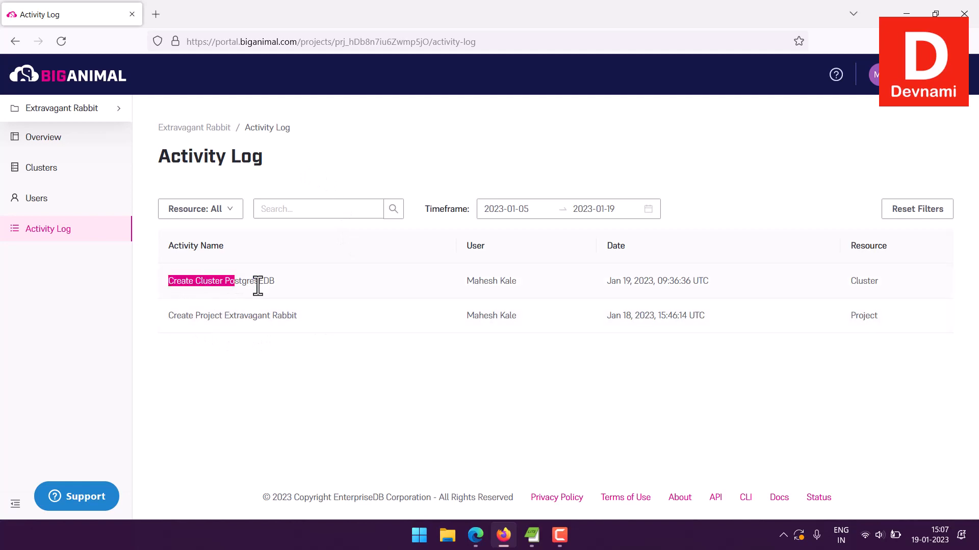
click(289, 287)
drag(168, 285, 299, 283)
click(299, 282)
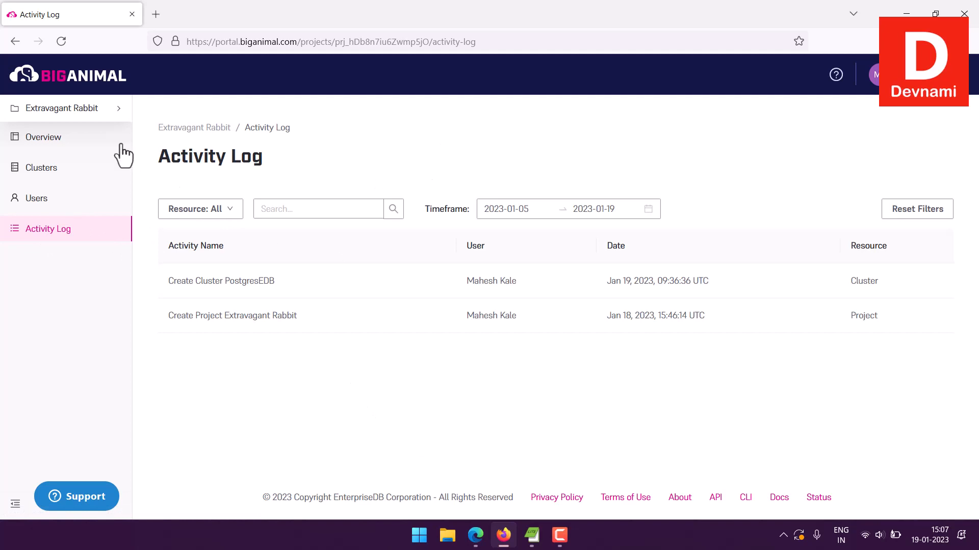
Step: Check the PostgresEDB cluster's provisioning progress, and look through the list of all projects and its activity log
click(49, 174)
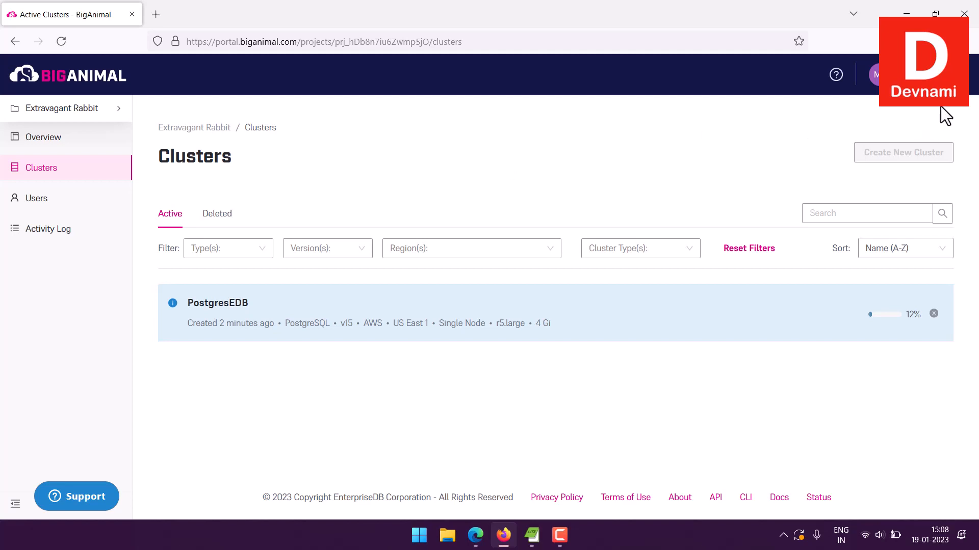
click(926, 75)
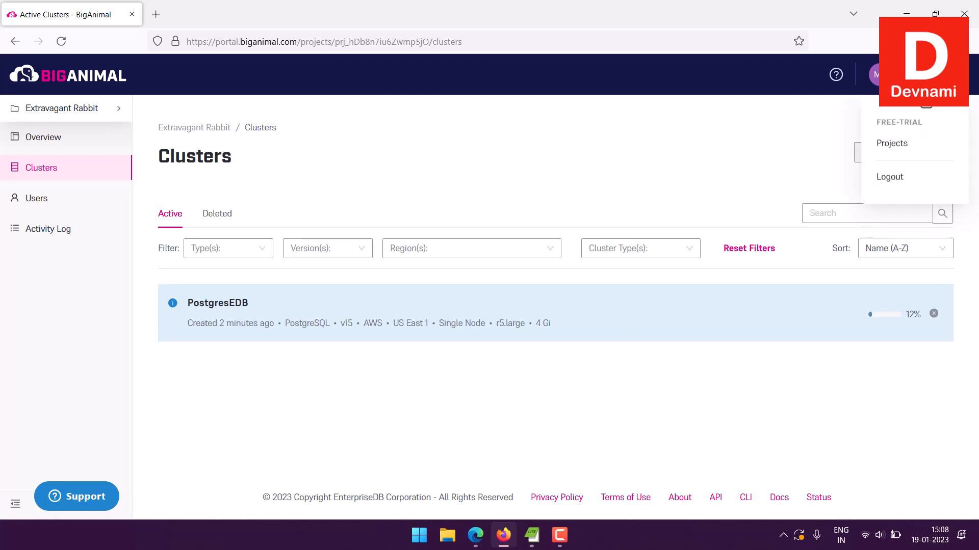
click(896, 146)
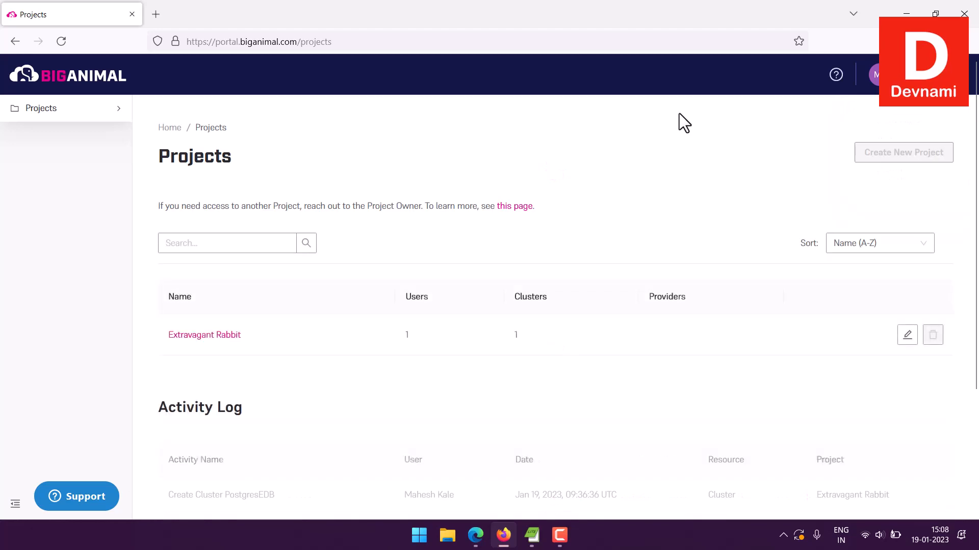
scroll(661, 153, down, 3)
scroll(660, 154, up, 2)
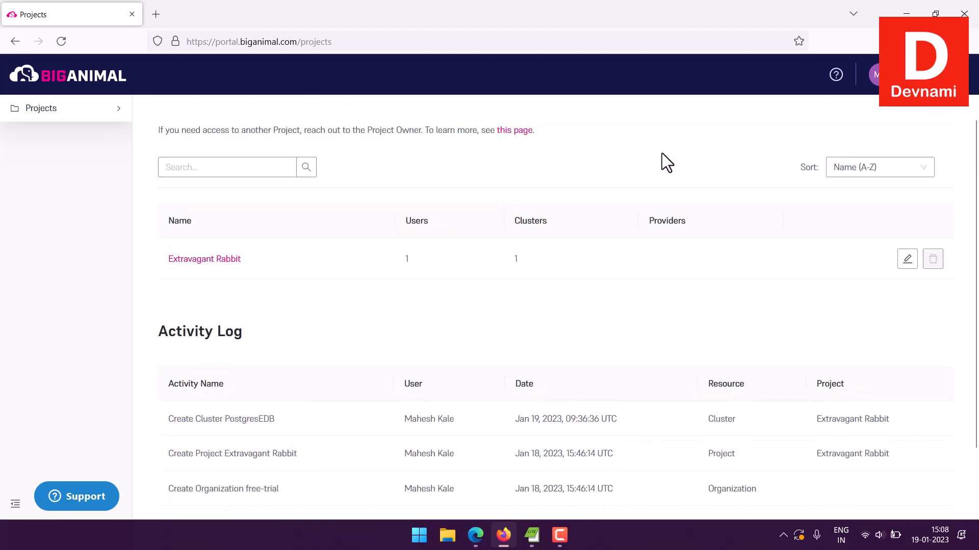
Step: Open the Extravagant Rabbit project and look through its overview page
click(203, 261)
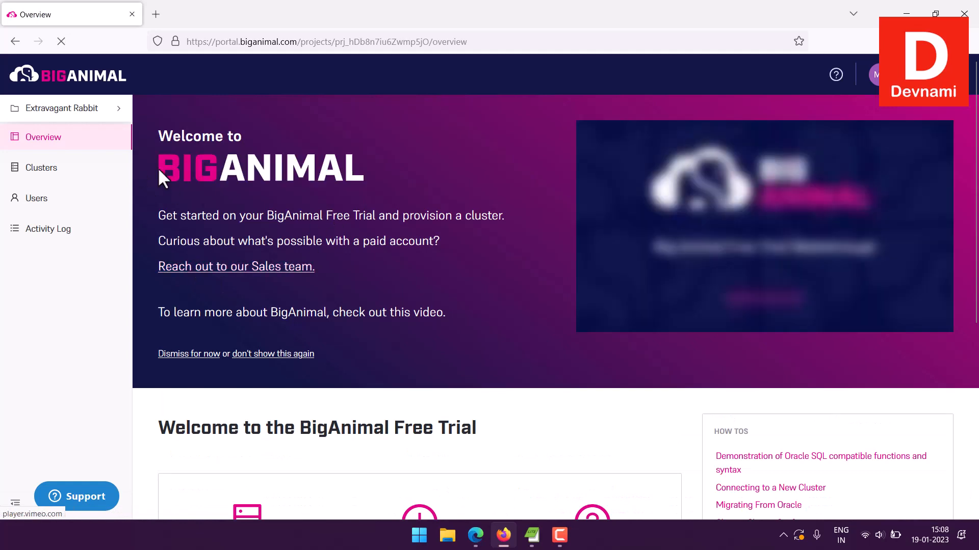
scroll(335, 199, down, 5)
scroll(336, 209, up, 5)
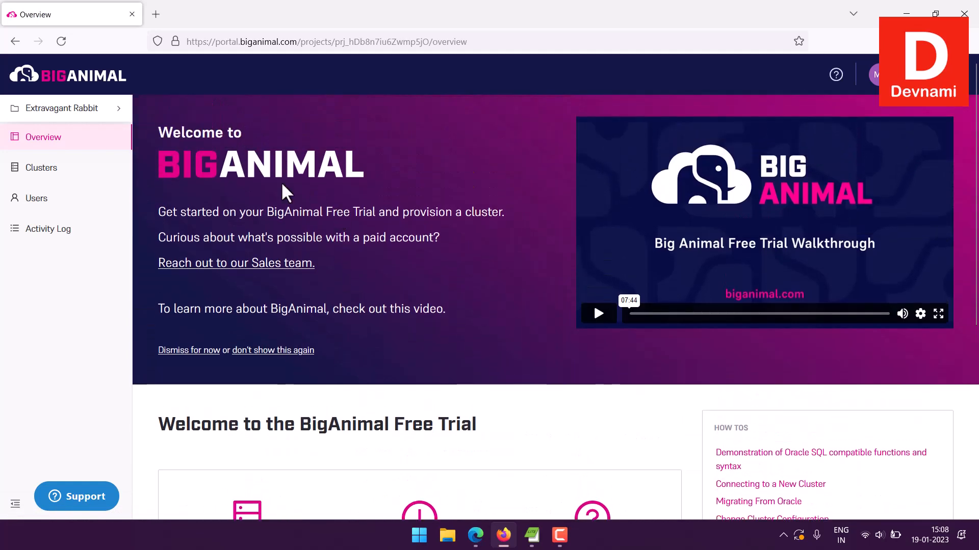
Step: Return to the list of all projects and review the project's entry and the recent activity
click(34, 114)
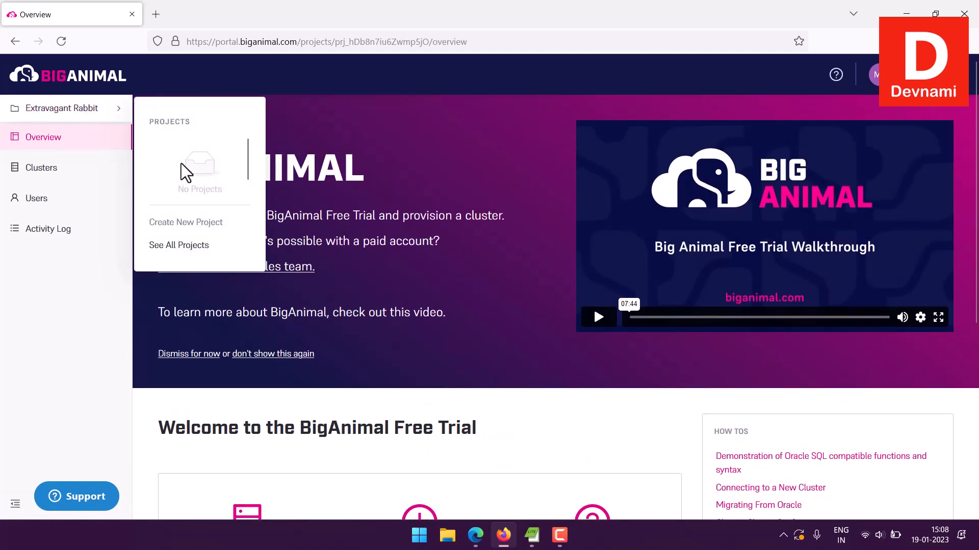
click(188, 246)
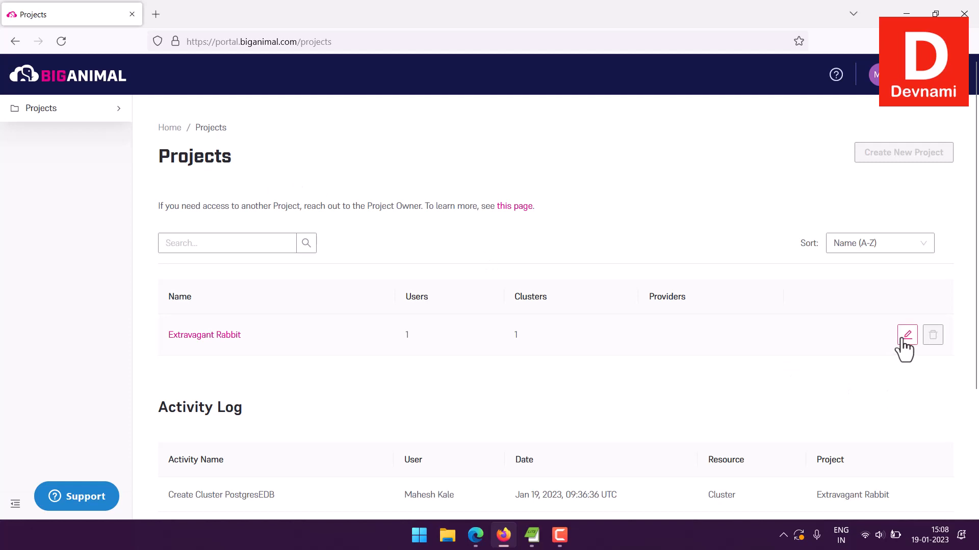
scroll(515, 238, down, 3)
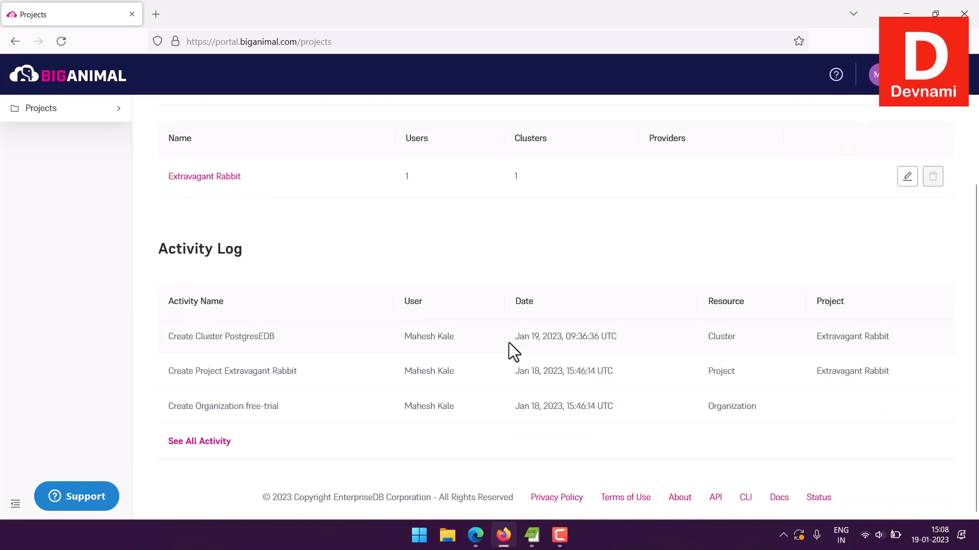
scroll(508, 342, up, 3)
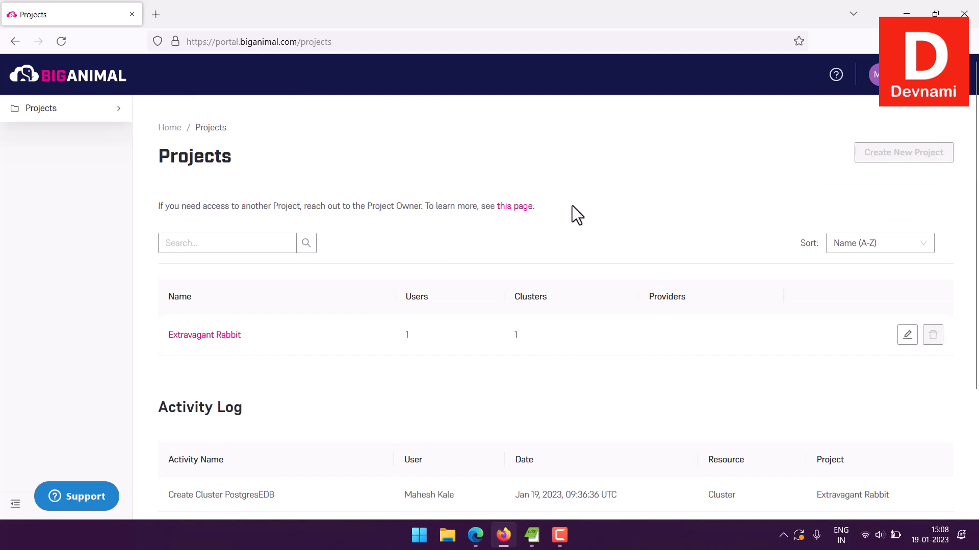
Step: Switch back to the Extravagant Rabbit project and view its active clusters
mouse_move(922, 154)
click(22, 118)
click(174, 142)
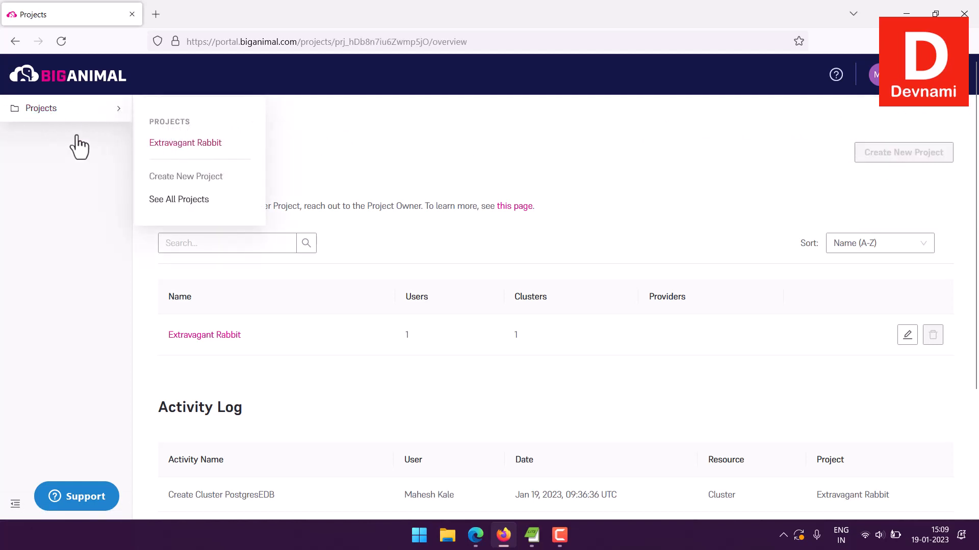
click(65, 170)
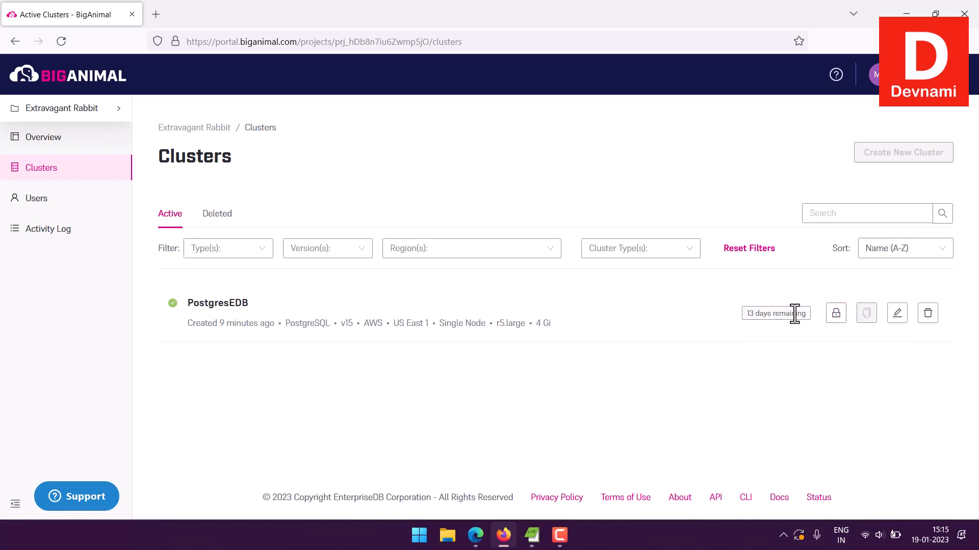
Step: Open the PostgresEDB cluster for editing and look through its DB configuration parameters and its additional backup and access settings
click(896, 316)
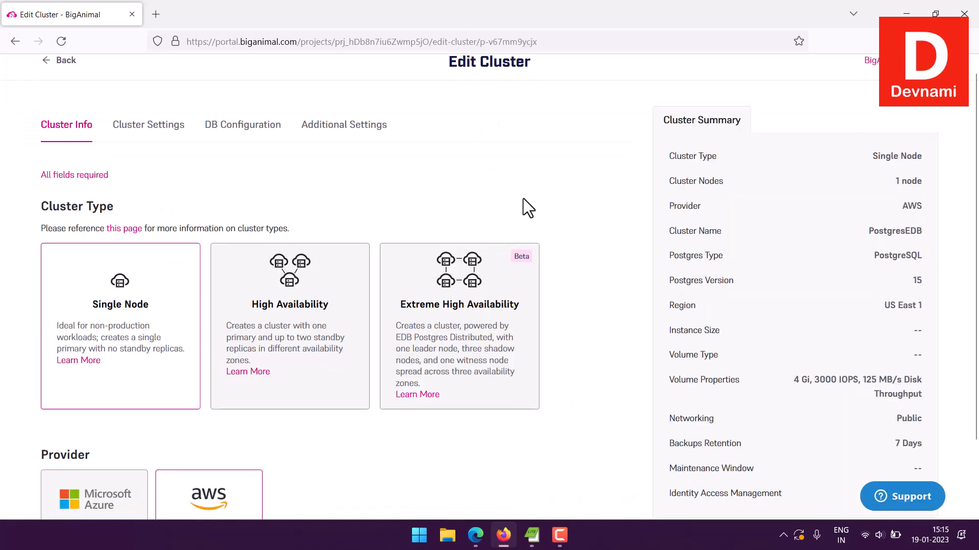
click(257, 153)
scroll(260, 214, down, 10)
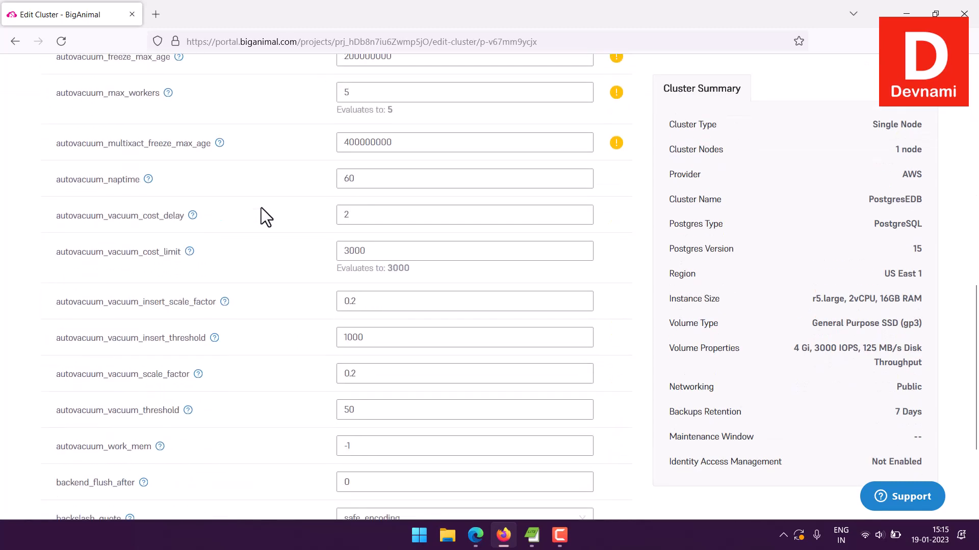
scroll(261, 204, up, 10)
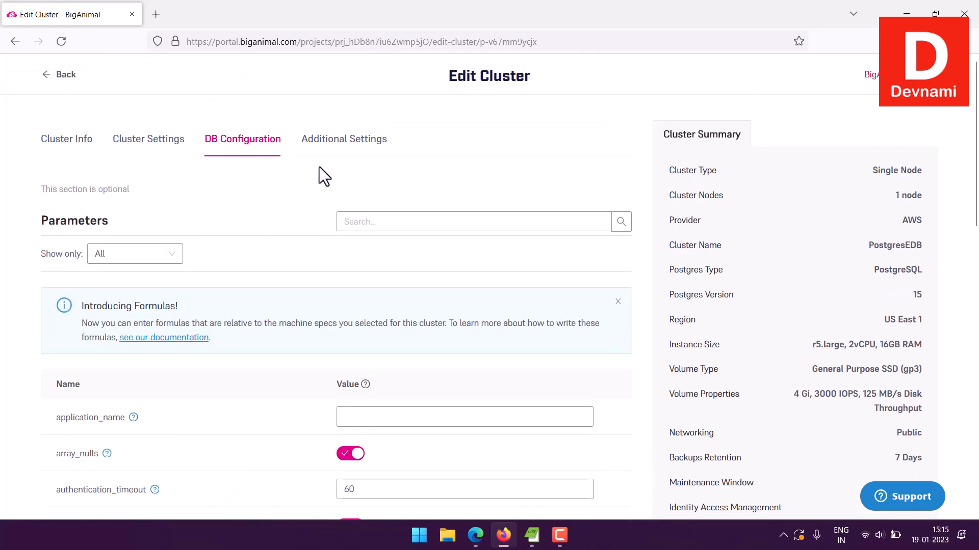
click(335, 146)
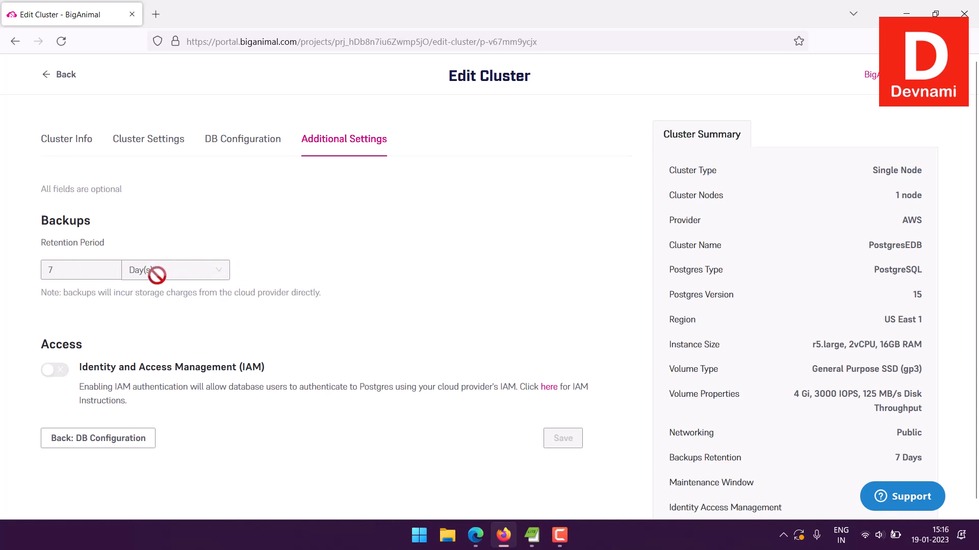
scroll(360, 276, down, 1)
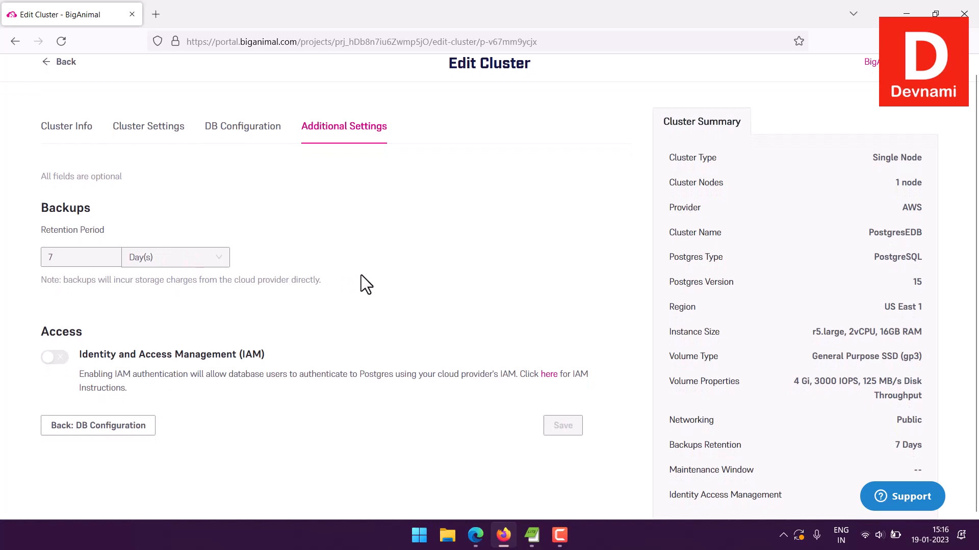
Step: Review the cluster type and provider in the cluster info, and return to the clusters list without saving
click(80, 127)
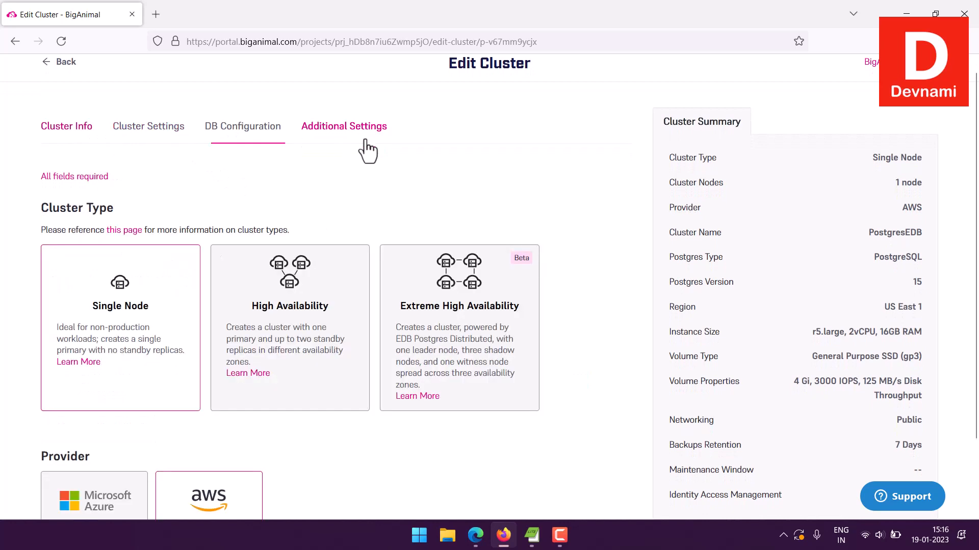
scroll(591, 175, down, 1)
scroll(591, 175, down, 2)
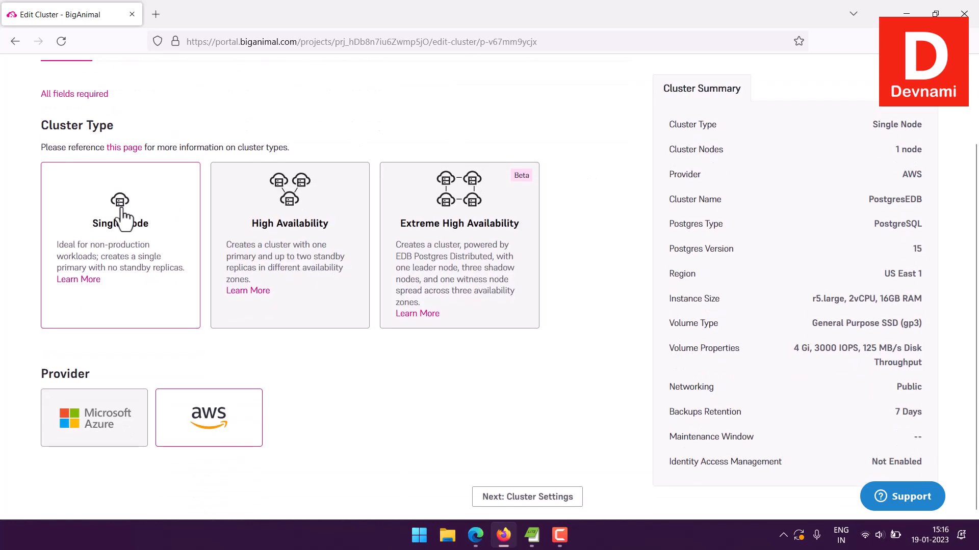
scroll(421, 411, up, 3)
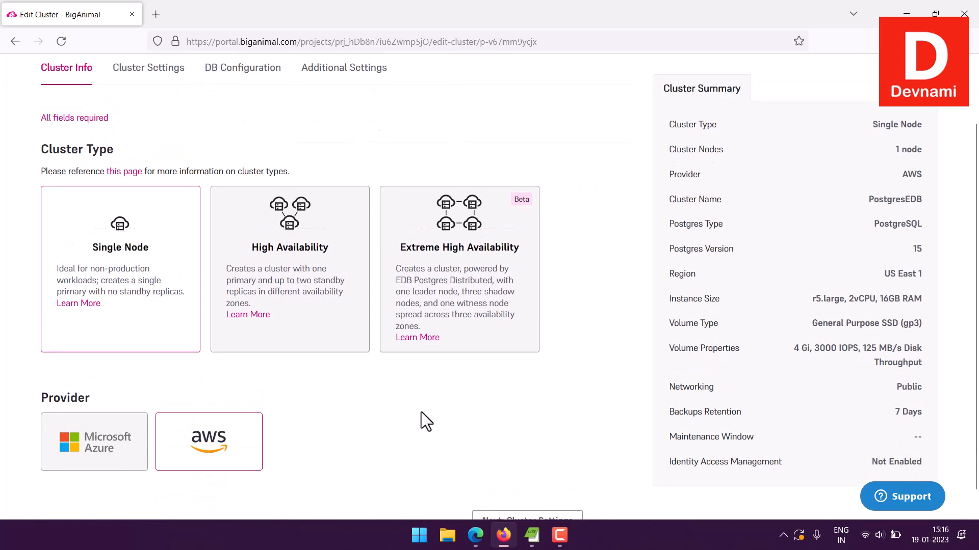
click(46, 77)
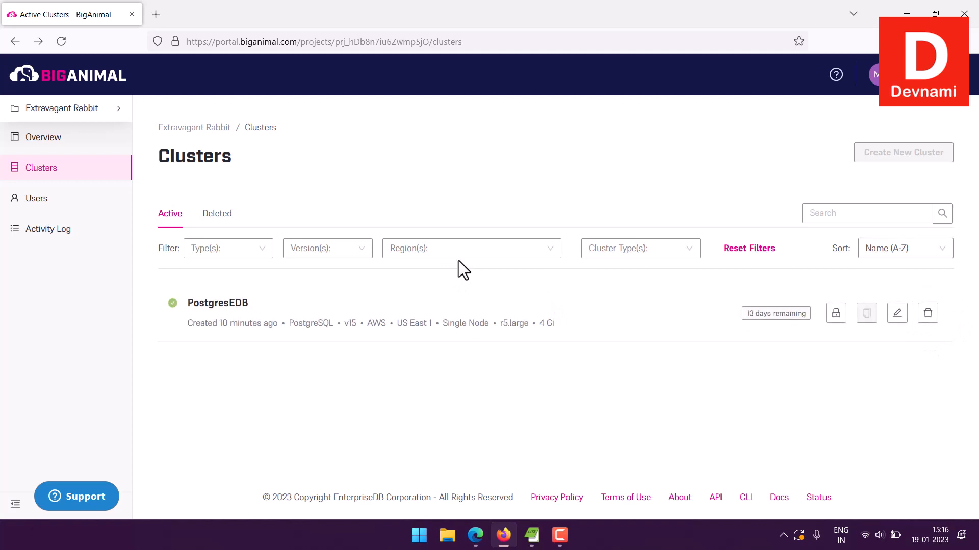
Step: Open the PostgresEDB cluster's connection info and examine the read/write URI, database name, host and user
click(836, 314)
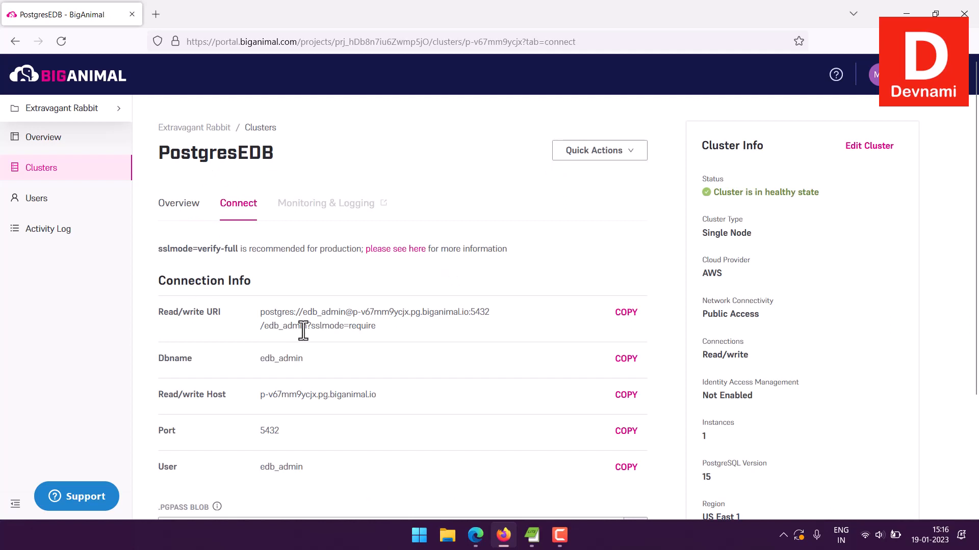
drag(261, 313, 392, 331)
click(391, 330)
drag(260, 360, 307, 360)
click(235, 361)
click(310, 360)
drag(265, 395, 396, 393)
click(418, 404)
click(266, 396)
click(396, 393)
drag(260, 467, 315, 469)
click(315, 469)
Step: Examine the .pgpass and .pg_service.conf blobs below the PostgresEDB connection details
scroll(512, 336, down, 3)
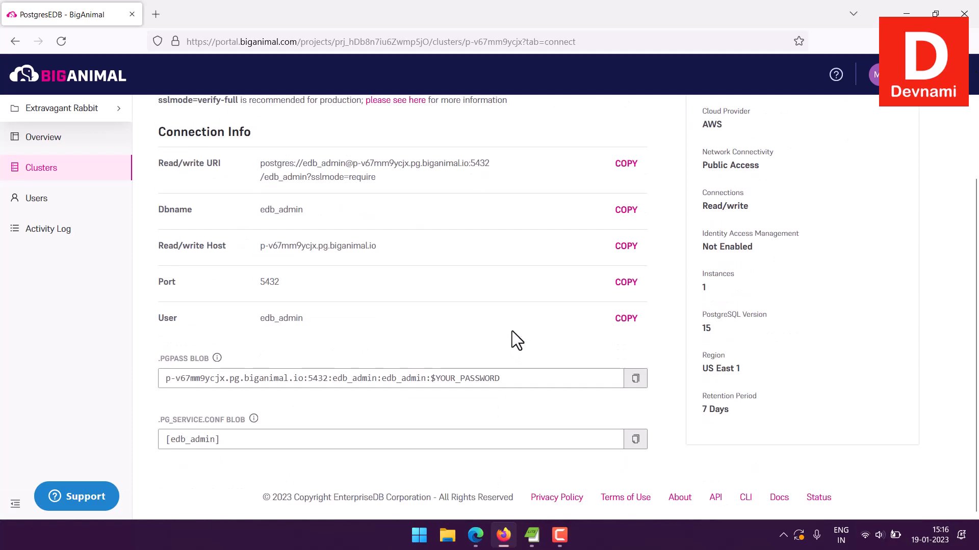
click(445, 383)
scroll(388, 409, up, 3)
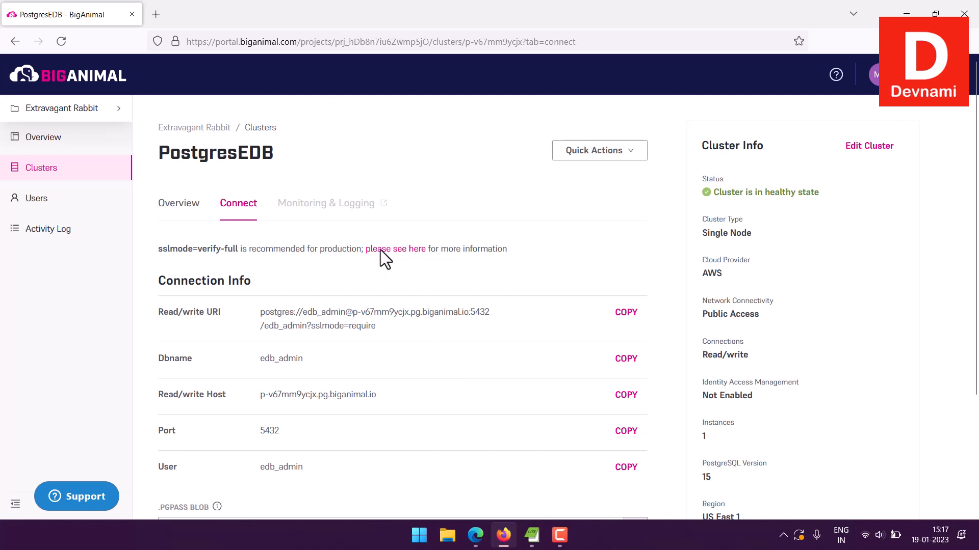
Step: Reopen PostgresEDB from the clusters list, and examine its quick connect psql command and the availability of Monitoring & Logging
click(66, 172)
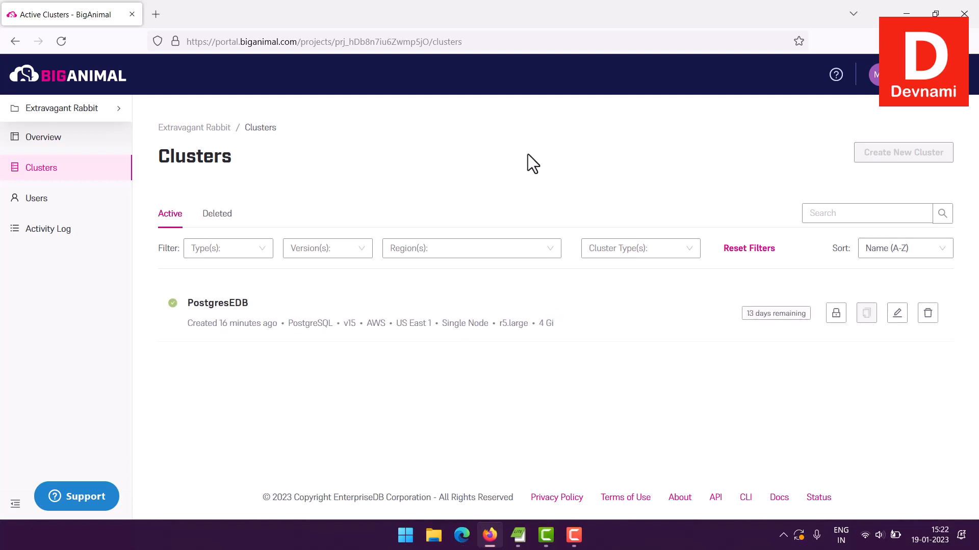
click(224, 306)
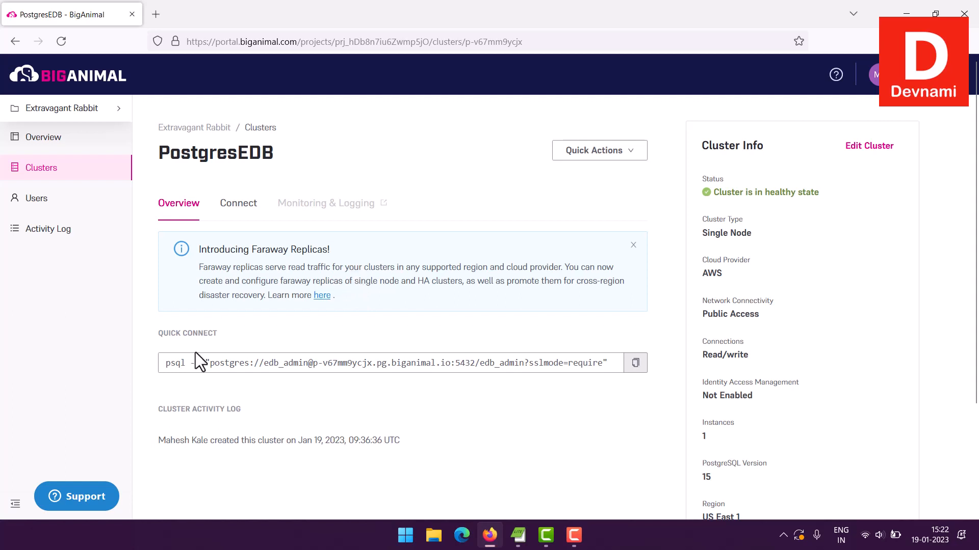
click(184, 363)
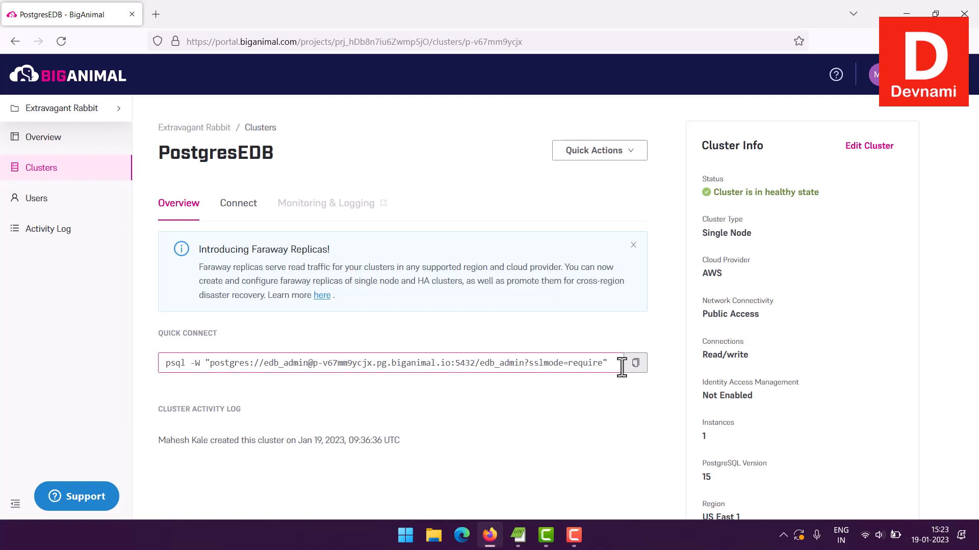
mouse_move(336, 208)
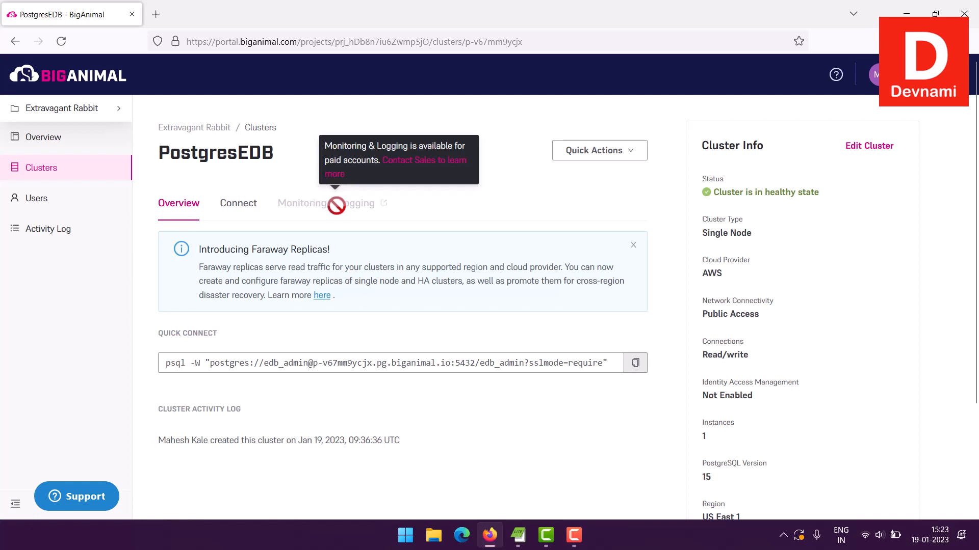
Step: Return to the cluster's connection info and read the sslmode=verify-full recommendation and the connection details again
click(244, 210)
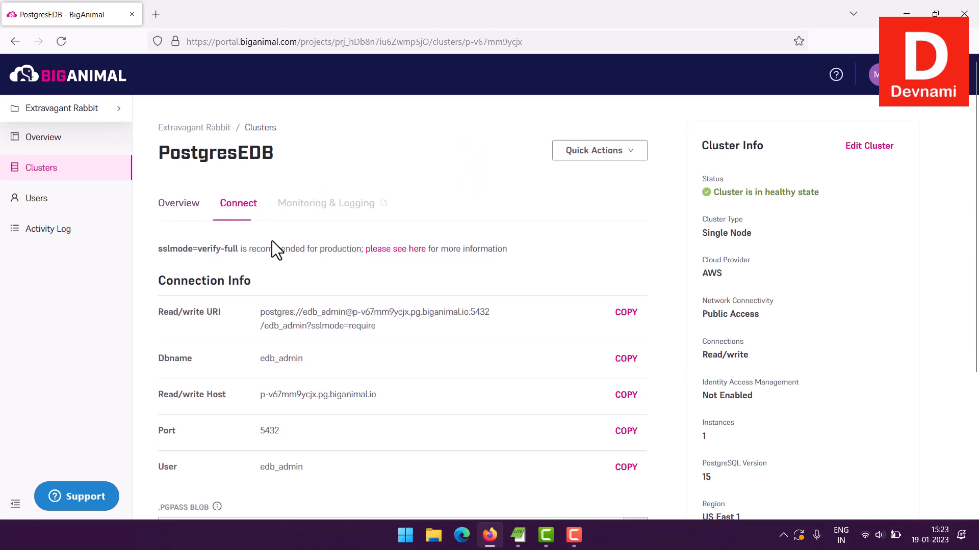
drag(157, 249, 412, 250)
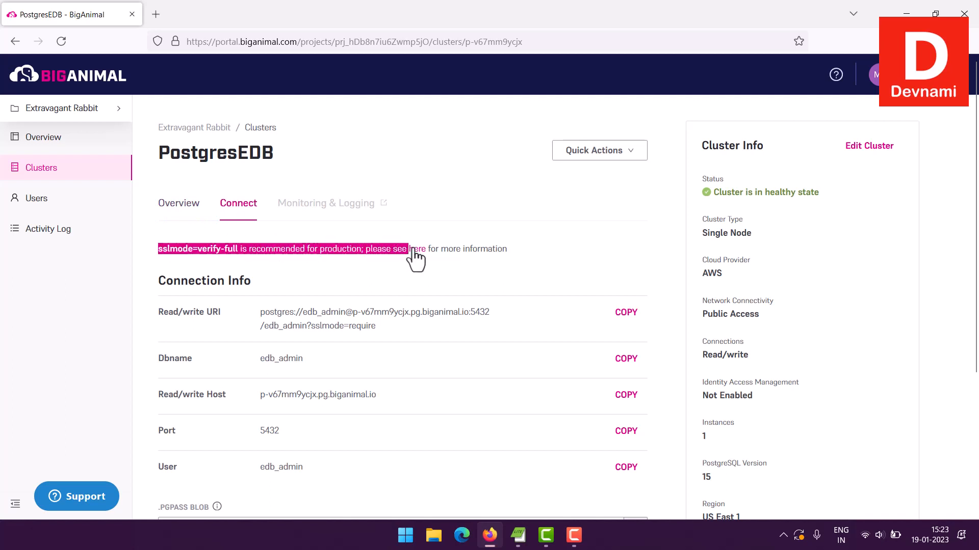
click(536, 247)
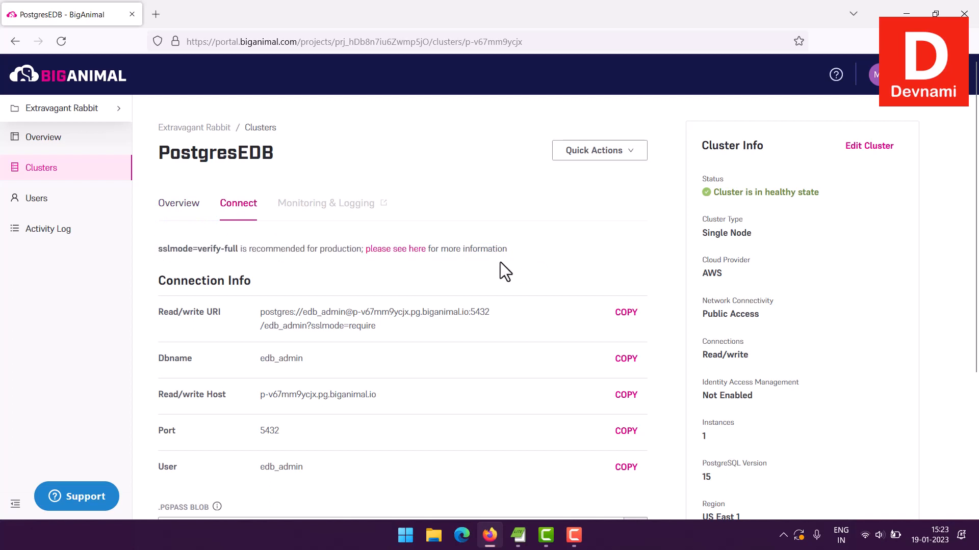
drag(187, 327, 333, 462)
click(333, 462)
click(254, 358)
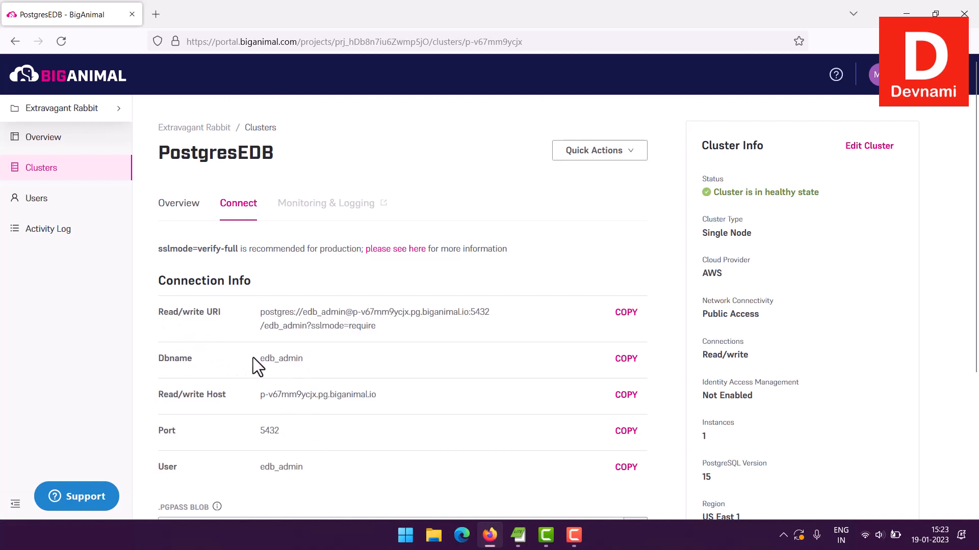
mouse_move(259, 394)
mouse_down()
mouse_move(390, 392)
mouse_move(264, 389)
mouse_up()
click(264, 387)
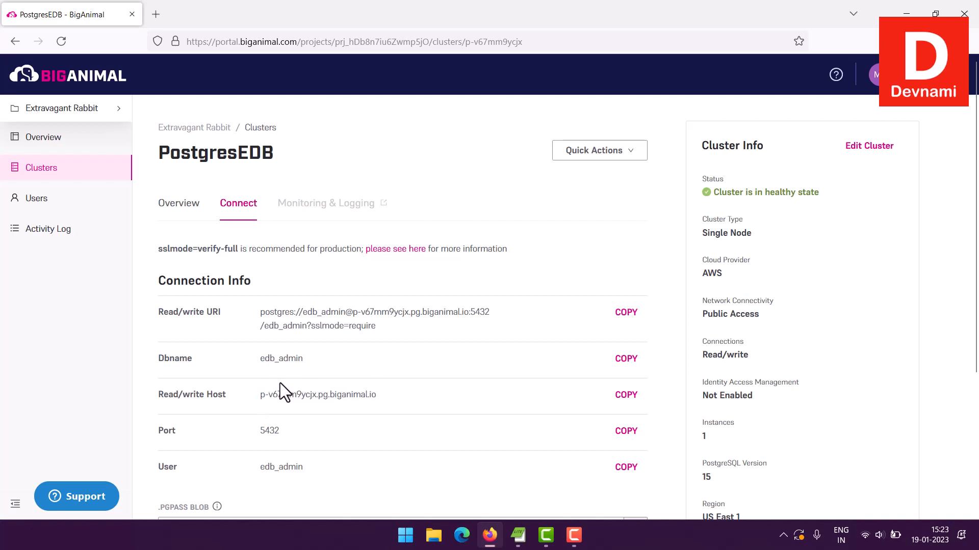